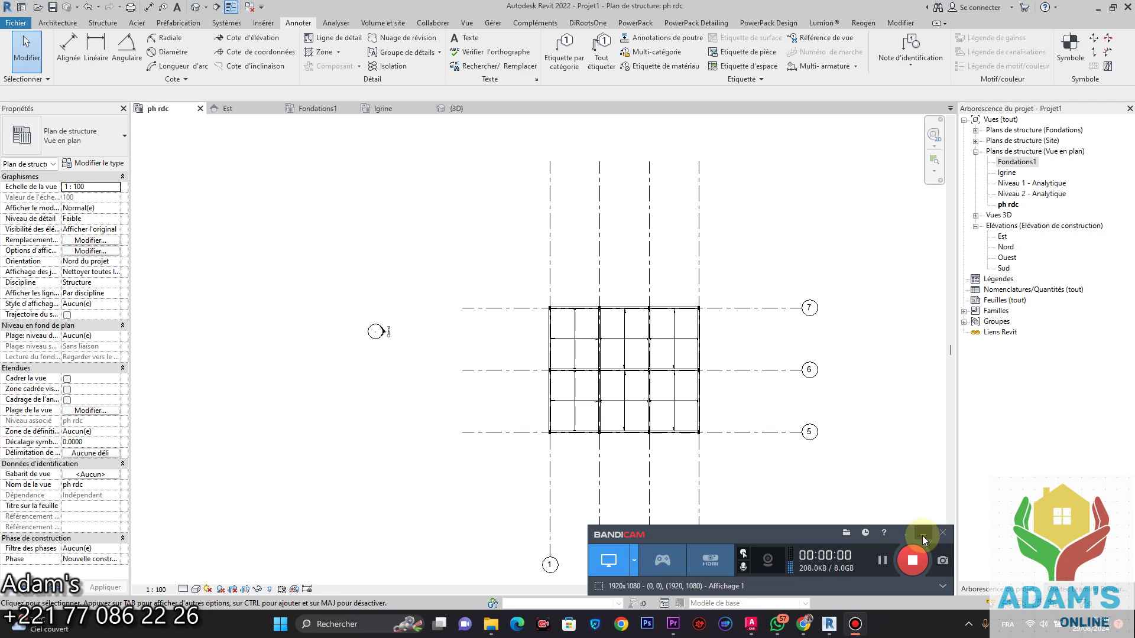
# Look over the structure in the 3D view.
pyautogui.click(923, 540)
pyautogui.scroll(3, 620, 309)
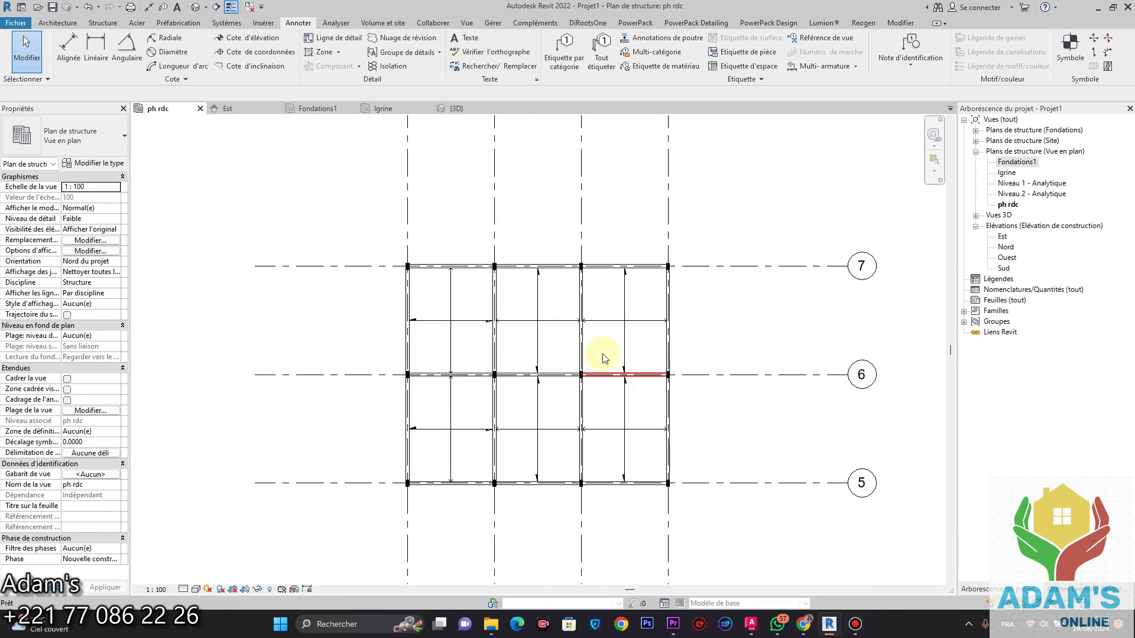
pyautogui.click(452, 114)
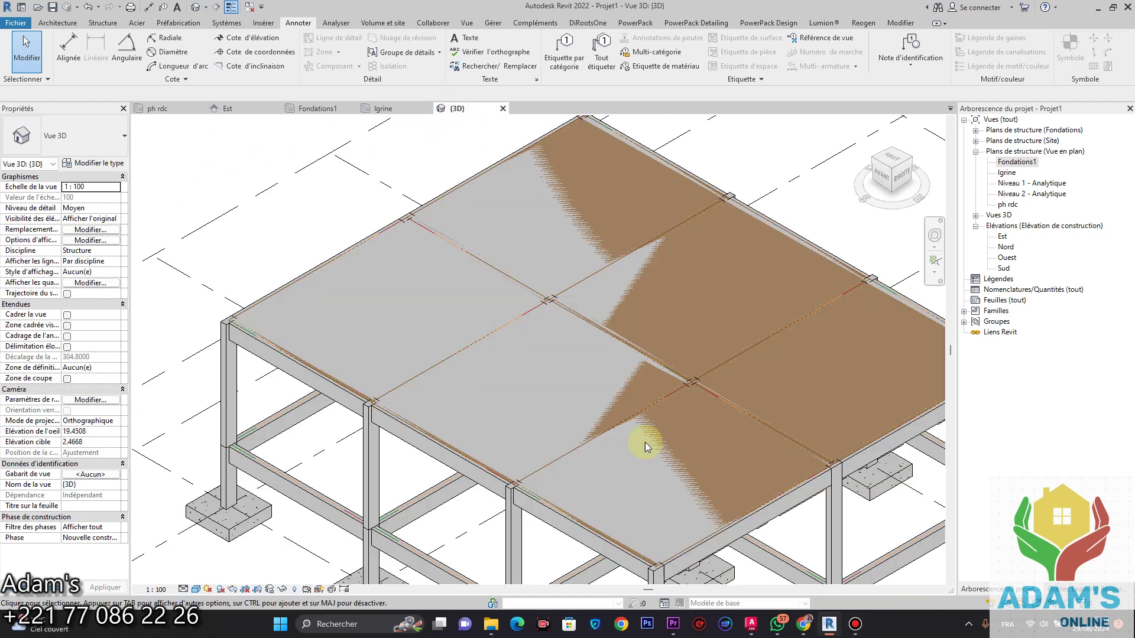
pyautogui.scroll(-3, 591, 455)
pyautogui.scroll(3, 519, 382)
pyautogui.scroll(-3, 518, 390)
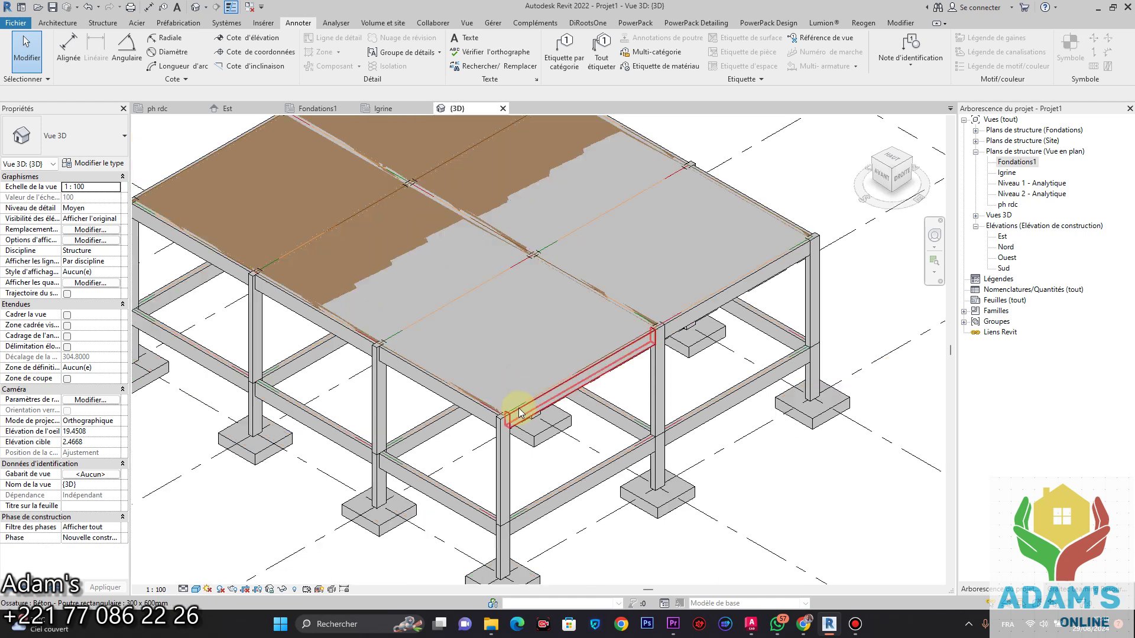
pyautogui.scroll(-2, 494, 406)
pyautogui.scroll(2, 439, 358)
pyautogui.scroll(-1, 554, 464)
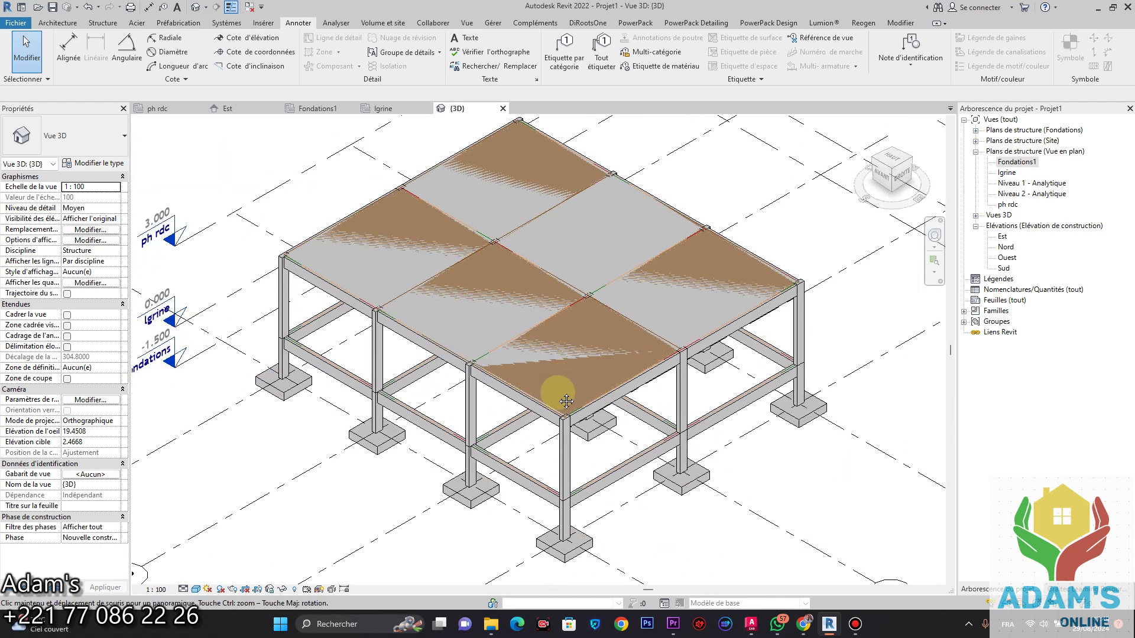
pyautogui.scroll(-2, 523, 404)
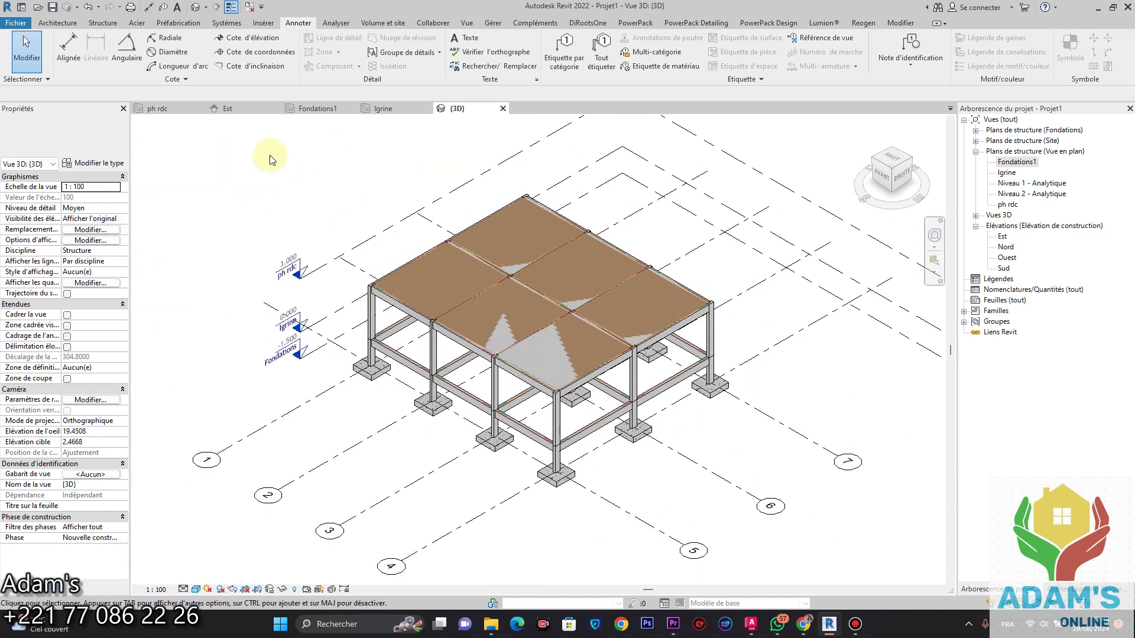
# Return to the ph rdc plan and window-select all 41 floor elements.
pyautogui.click(160, 109)
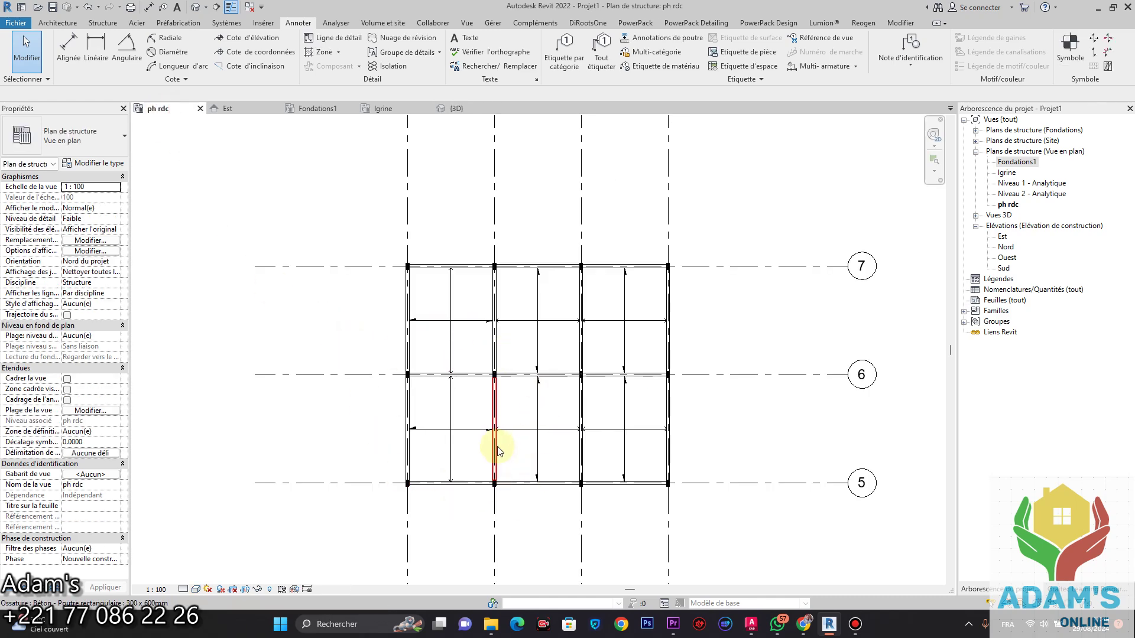
pyautogui.scroll(3, 538, 451)
pyautogui.scroll(-2, 544, 453)
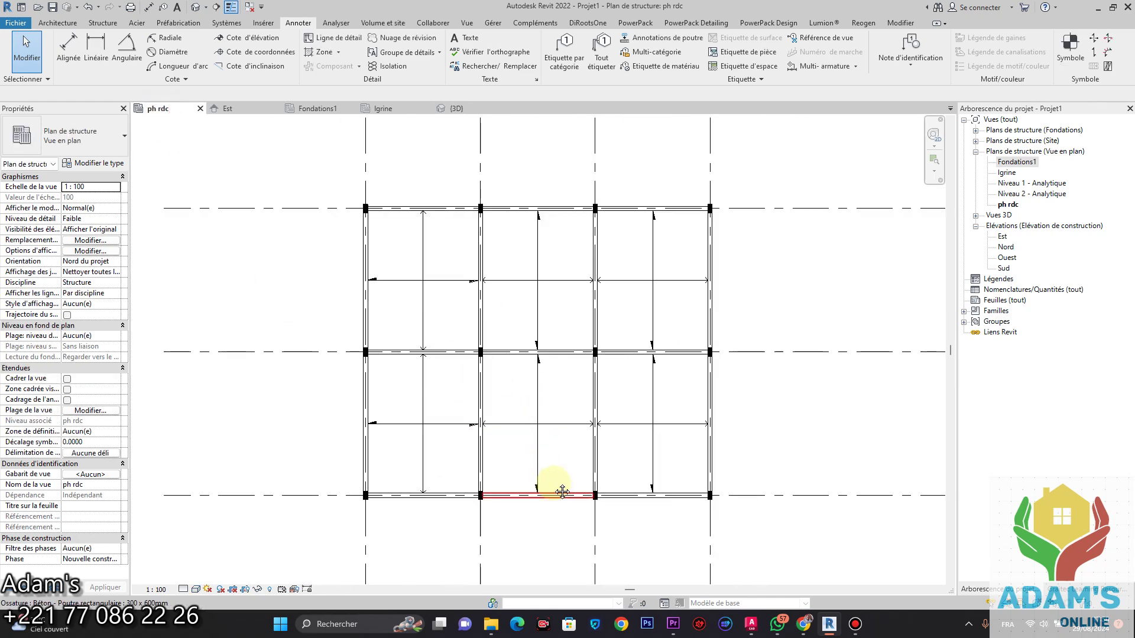
pyautogui.scroll(-1, 550, 467)
pyautogui.moveTo(585, 440); pyautogui.dragTo(591, 479, button='middle')
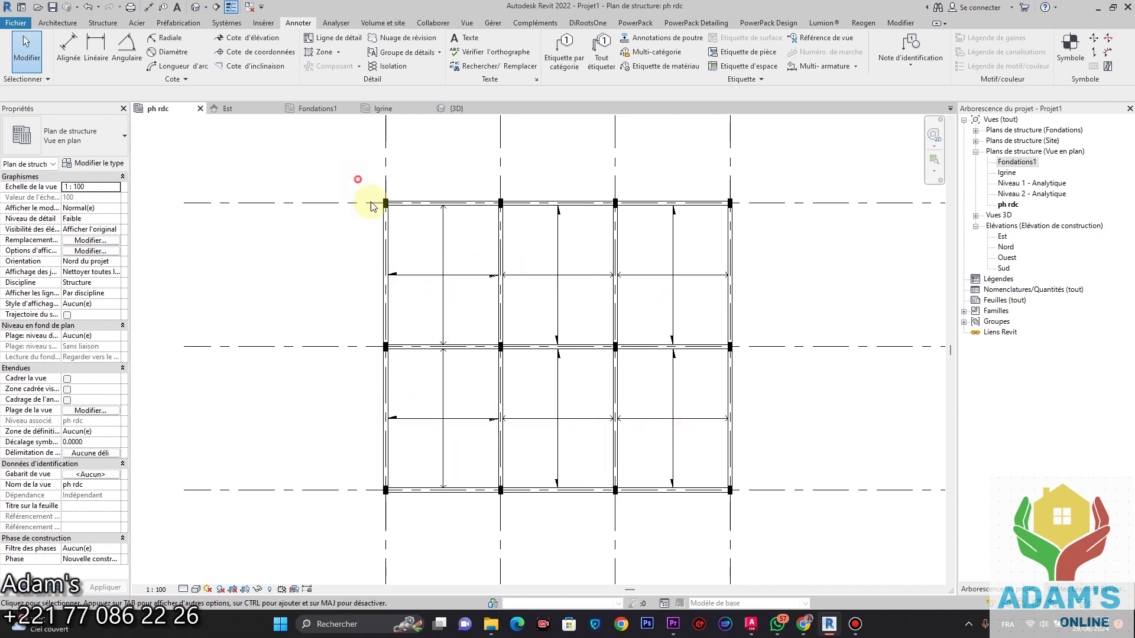
pyautogui.moveTo(357, 176); pyautogui.dragTo(762, 523)
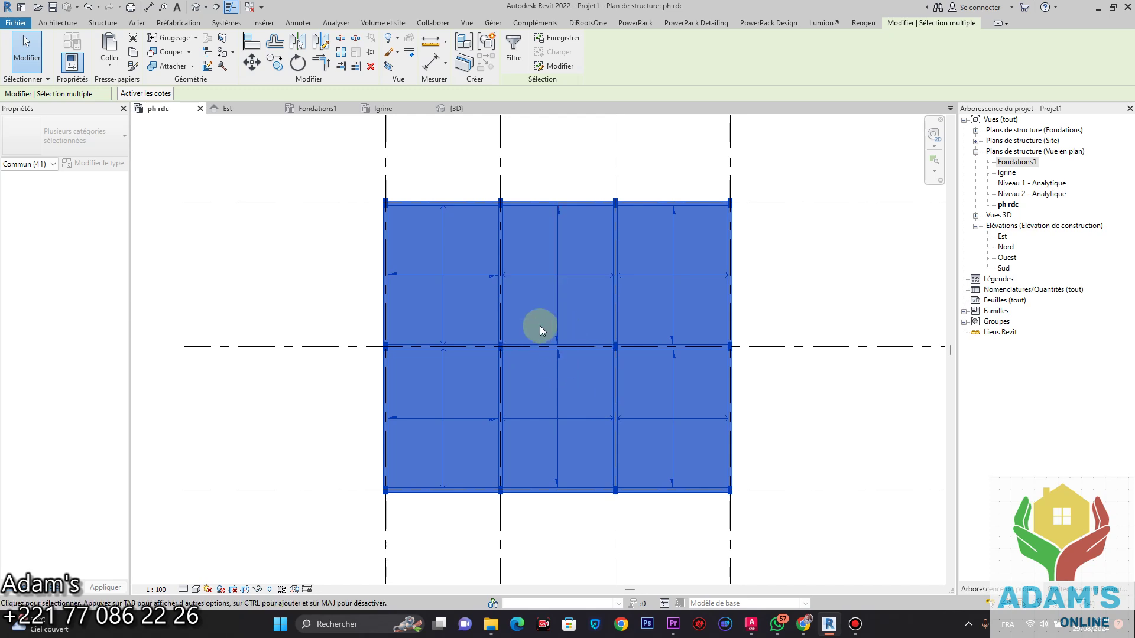
# Uncheck every category in the selection Filtre so none of the 41 elements stay selected.
pyautogui.click(514, 51)
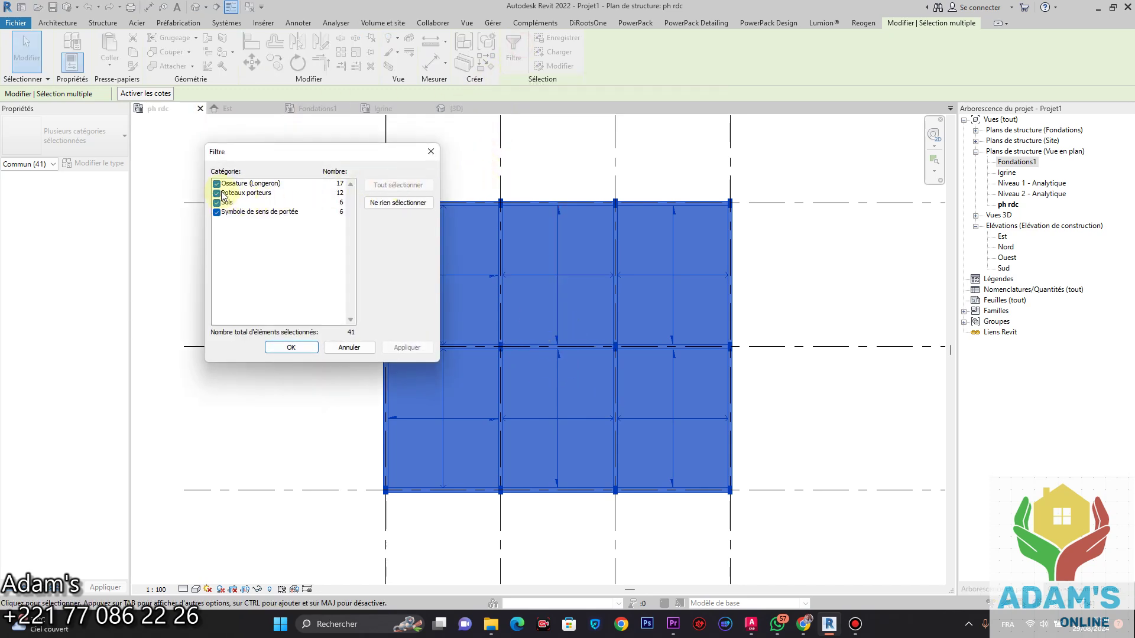
pyautogui.click(406, 207)
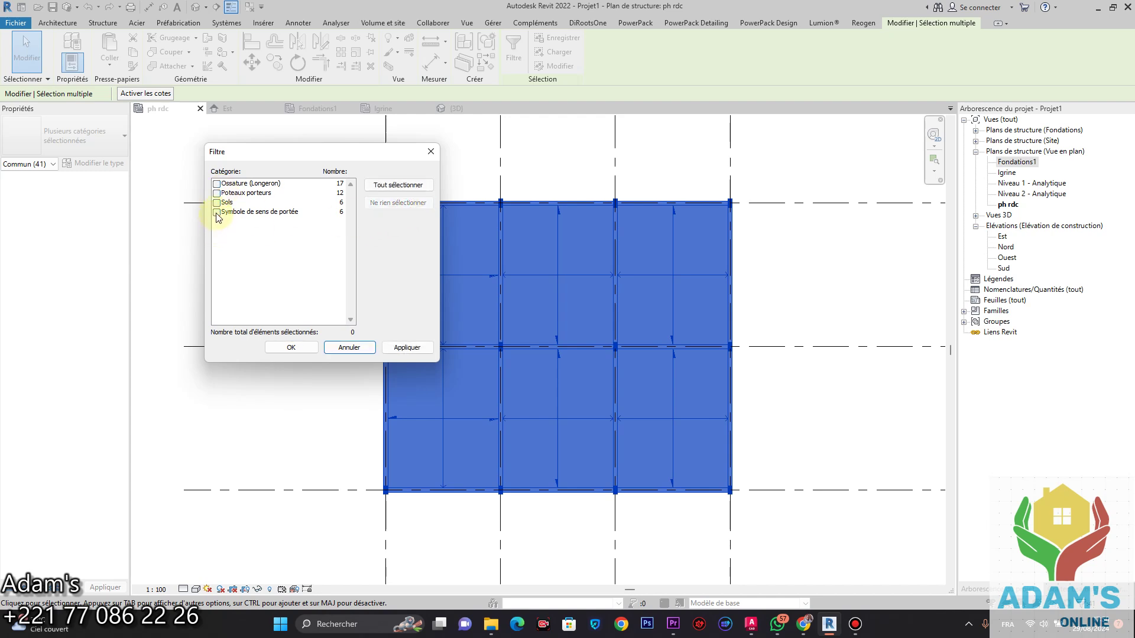
pyautogui.click(400, 353)
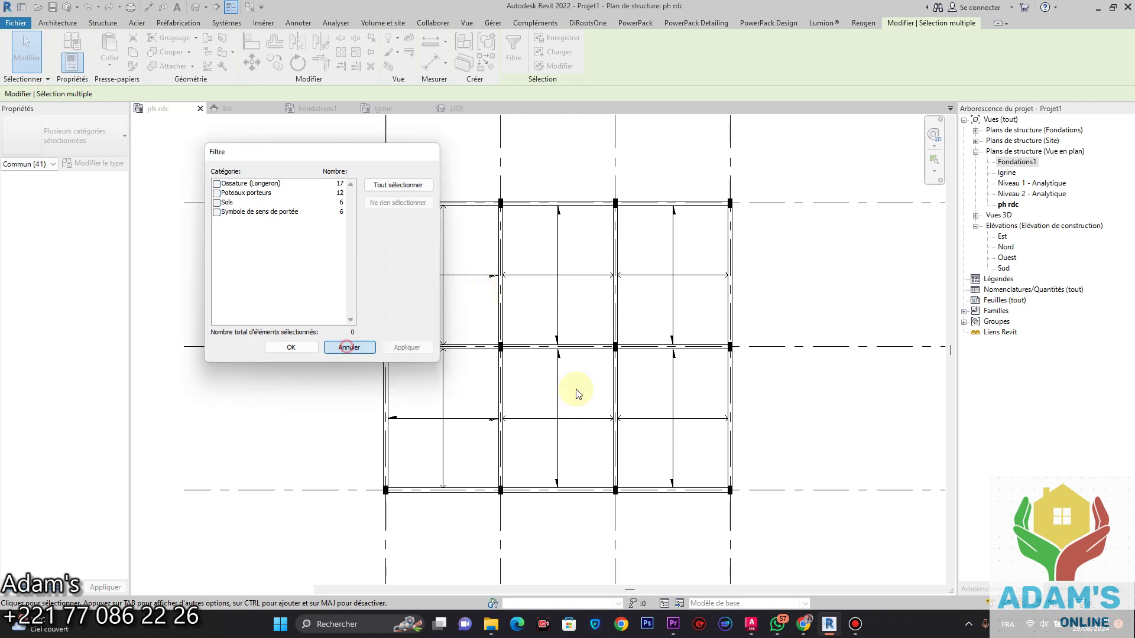
pyautogui.press('Escape')
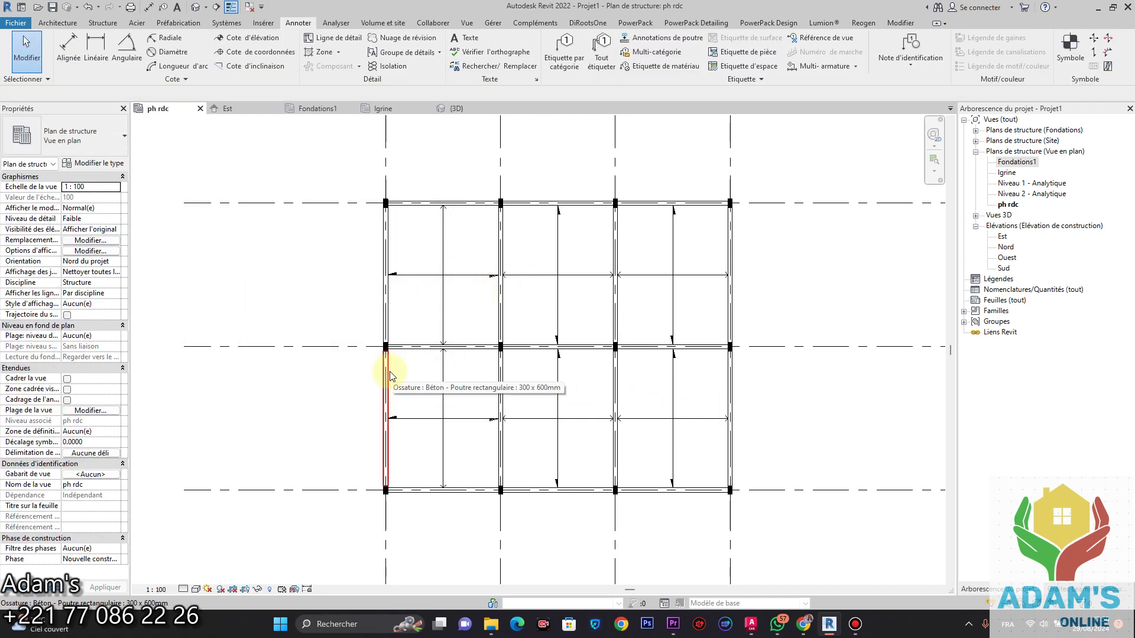
# Select the lower-left floor slab and open its boundary sketch.
pyautogui.press('Tab')
pyautogui.press('Tab')
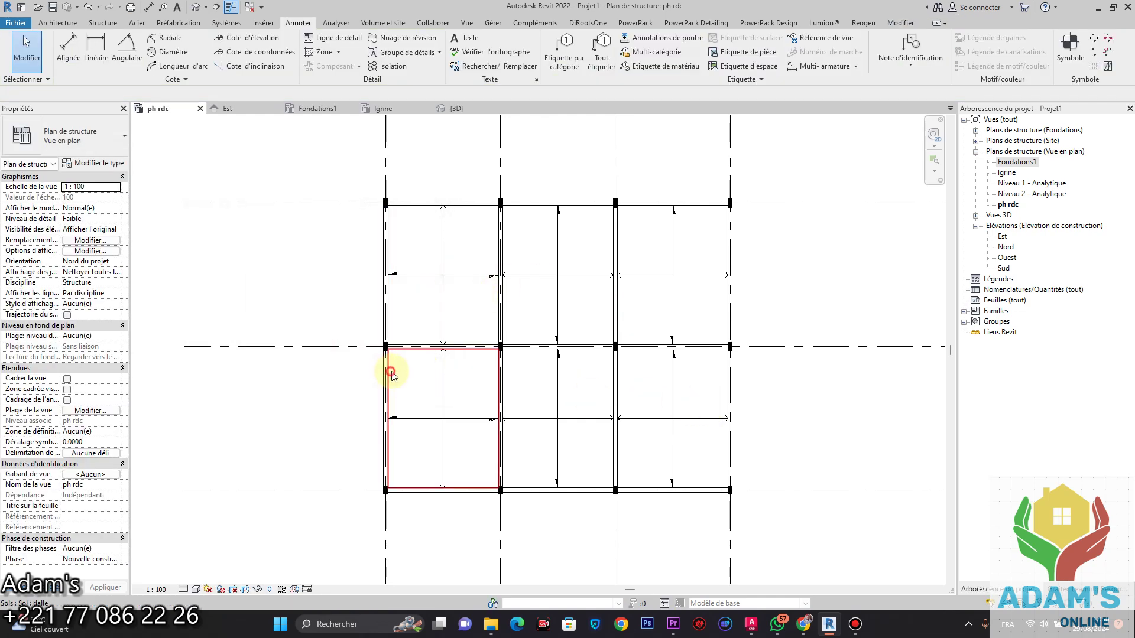
pyautogui.click(390, 372)
pyautogui.moveTo(463, 363)
pyautogui.mouseDown(button='middle')
pyautogui.moveTo(520, 368)
pyautogui.moveTo(447, 401)
pyautogui.mouseUp(button='middle')
pyautogui.scroll(2, 532, 342)
pyautogui.scroll(2, 469, 371)
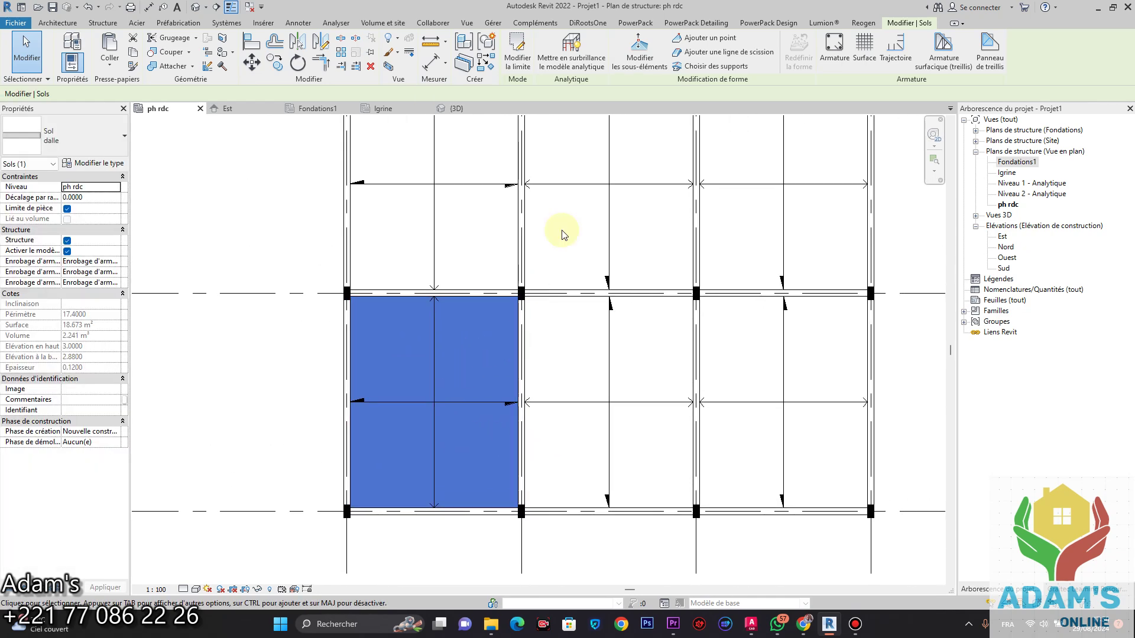
pyautogui.scroll(-2, 531, 295)
pyautogui.click(528, 66)
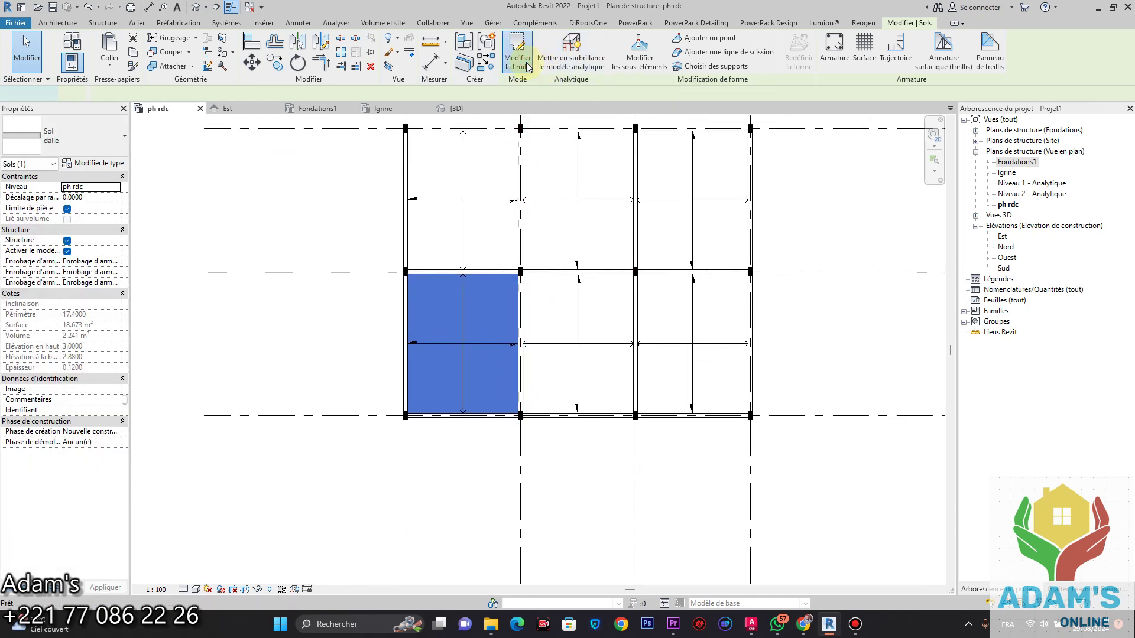
pyautogui.scroll(2, 439, 330)
pyautogui.moveTo(439, 330); pyautogui.dragTo(474, 398, button='middle')
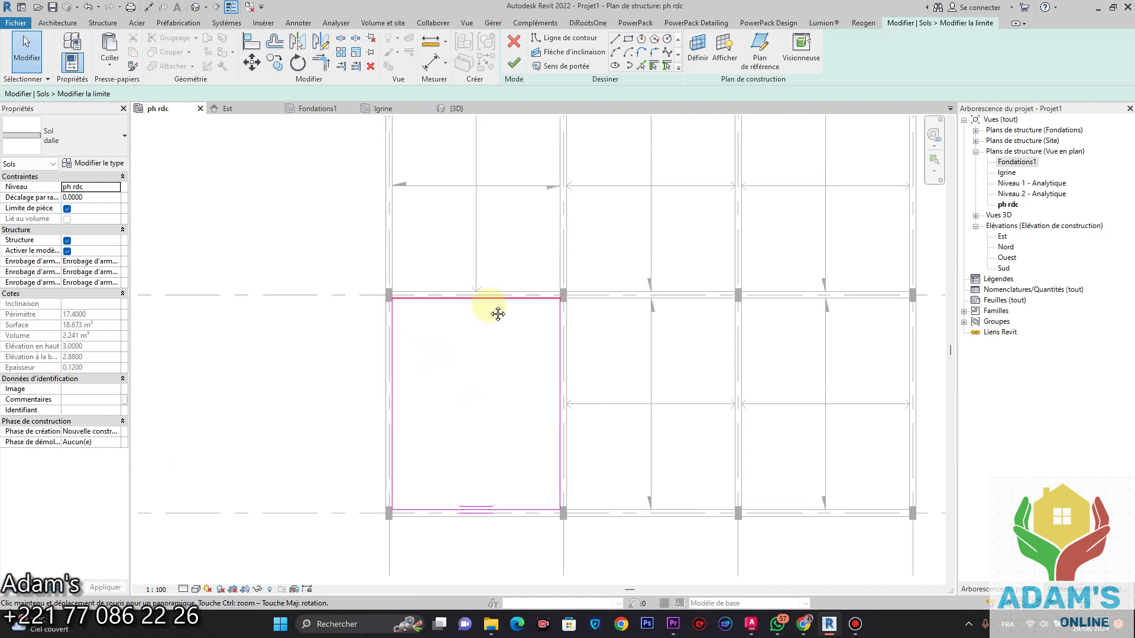
pyautogui.moveTo(497, 313); pyautogui.dragTo(518, 214, button='middle')
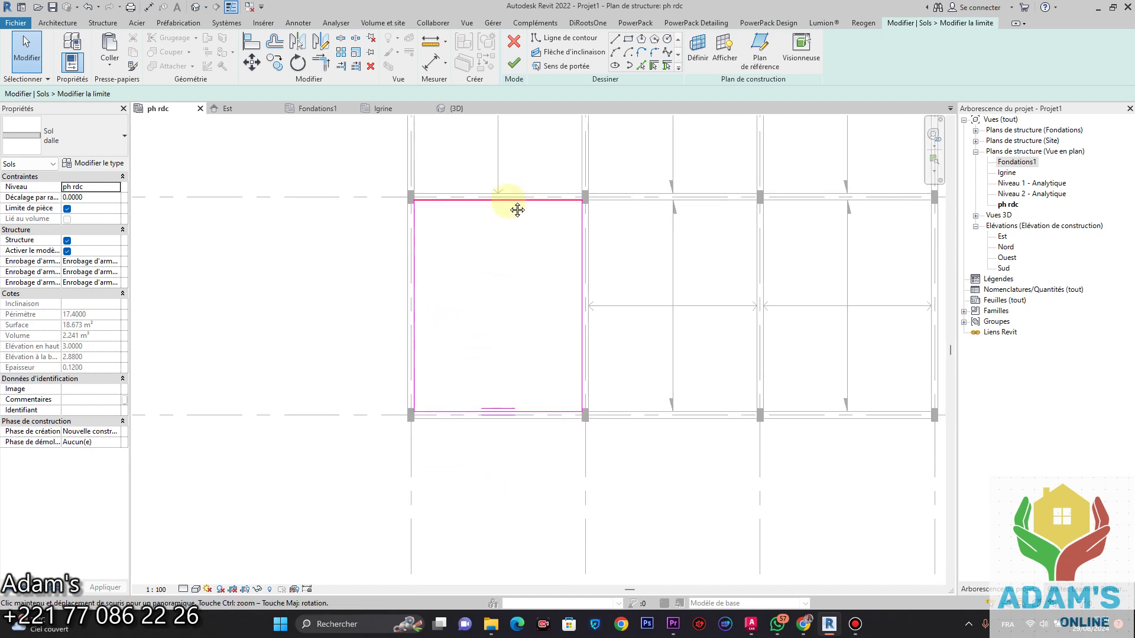
# Move the slab's span direction to its left edge, finish the sketch, and start saving.
pyautogui.click(568, 68)
pyautogui.scroll(2, 489, 304)
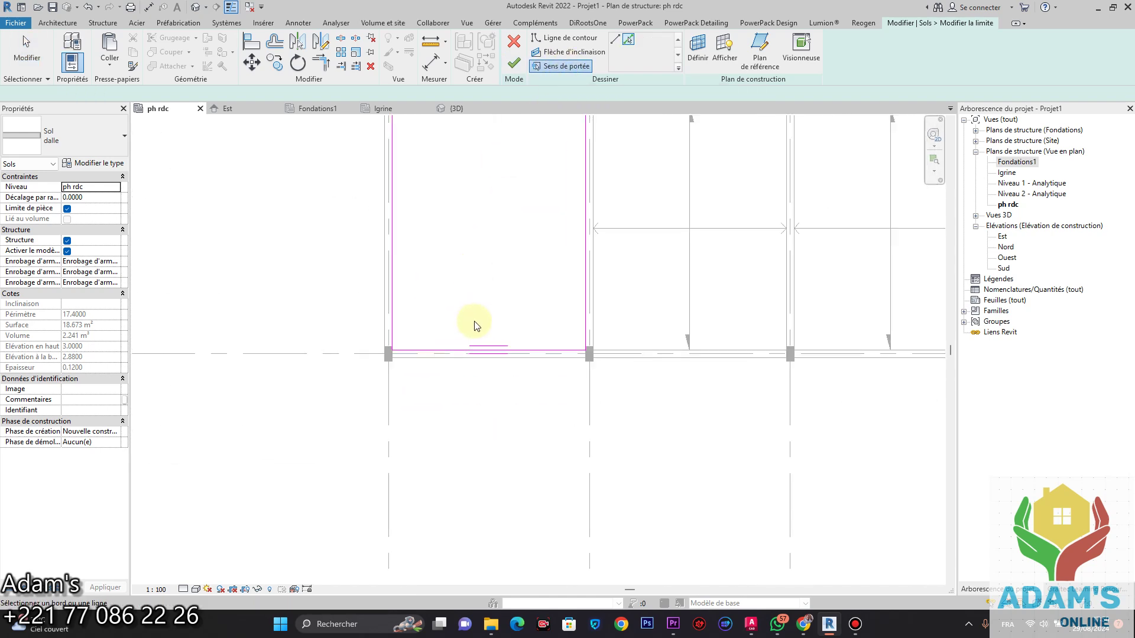
pyautogui.moveTo(470, 325)
pyautogui.mouseDown(button='middle')
pyautogui.moveTo(506, 488)
pyautogui.moveTo(500, 458)
pyautogui.mouseUp(button='middle')
pyautogui.scroll(-2, 505, 488)
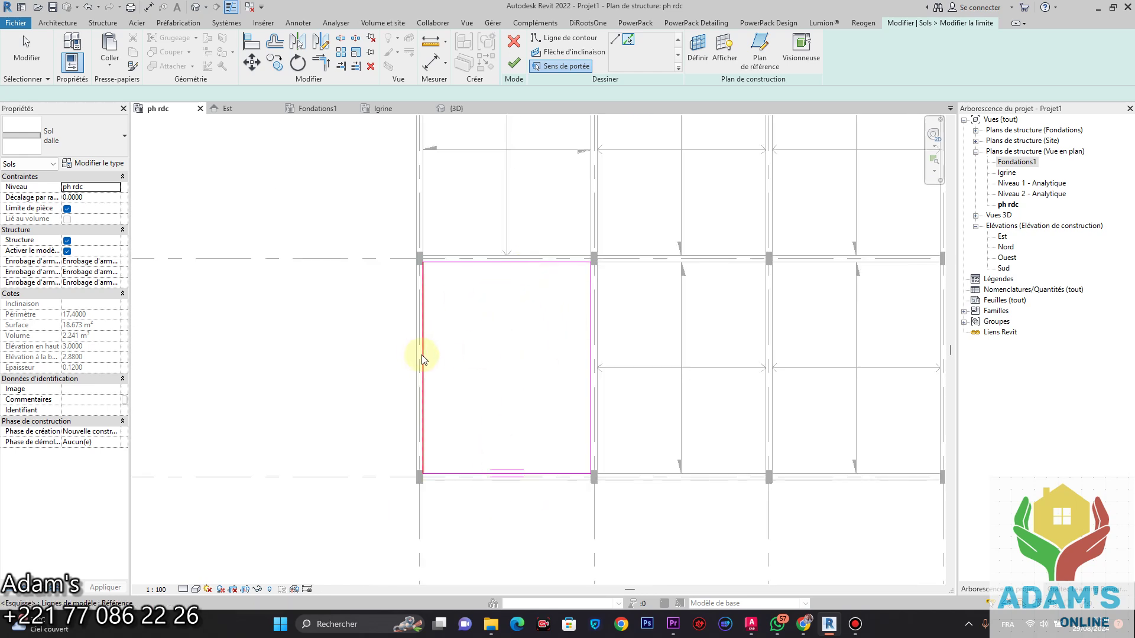
pyautogui.moveTo(423, 355); pyautogui.dragTo(458, 327, button='middle')
pyautogui.moveTo(481, 393); pyautogui.dragTo(481, 430, button='middle')
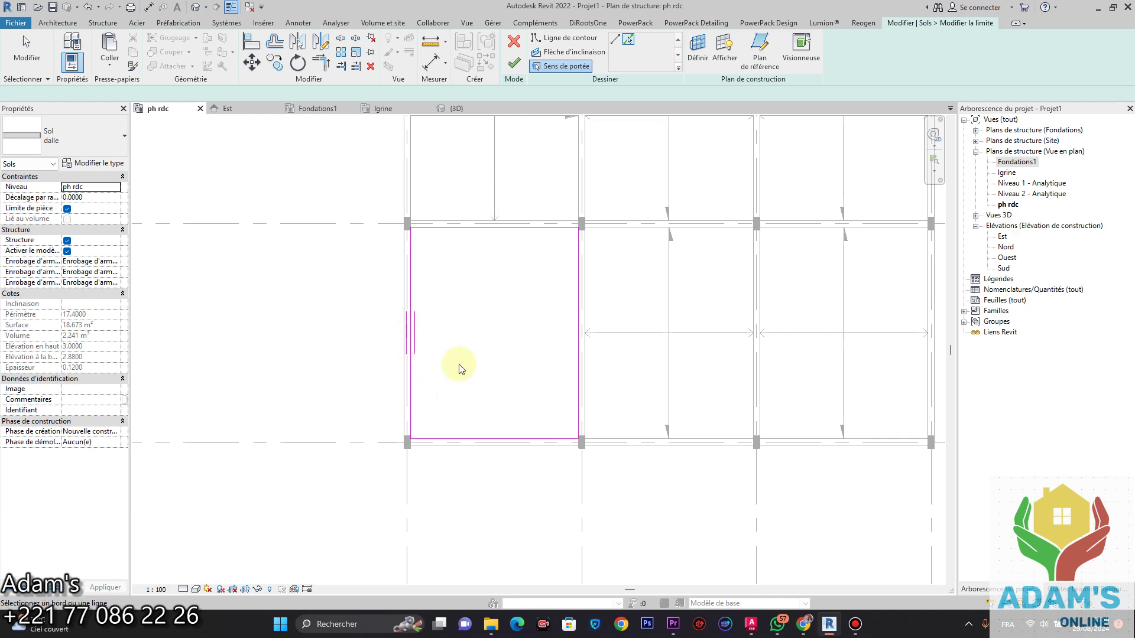
pyautogui.click(479, 441)
pyautogui.click(514, 63)
pyautogui.click(512, 273)
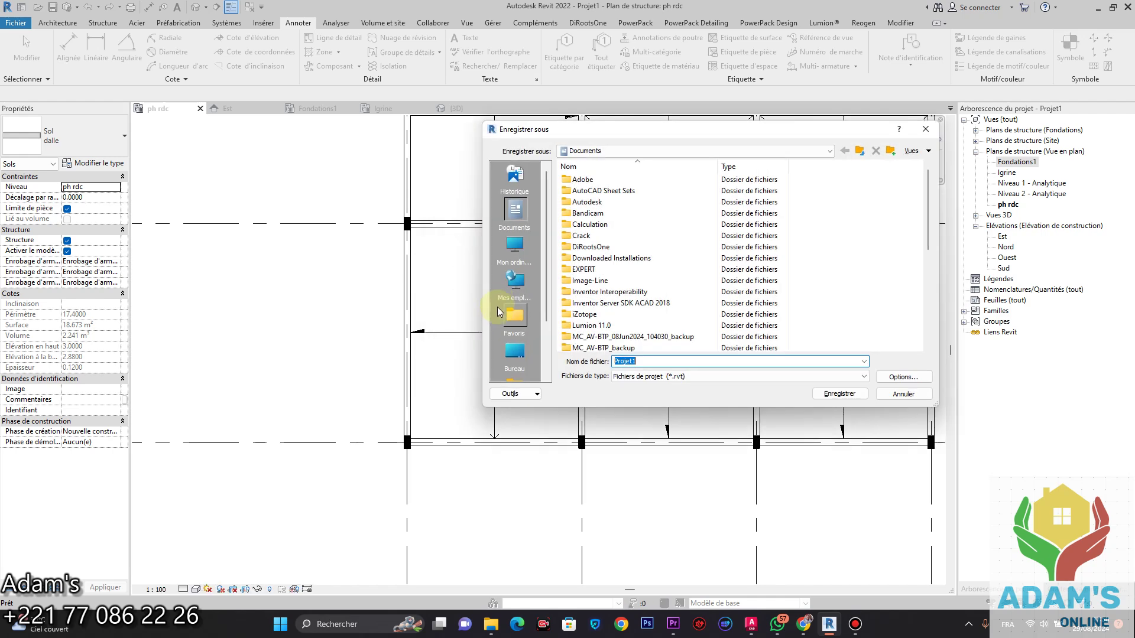
# Cancel the Enregistrer sous prompt without saving the project.
pyautogui.click(926, 129)
pyautogui.click(519, 410)
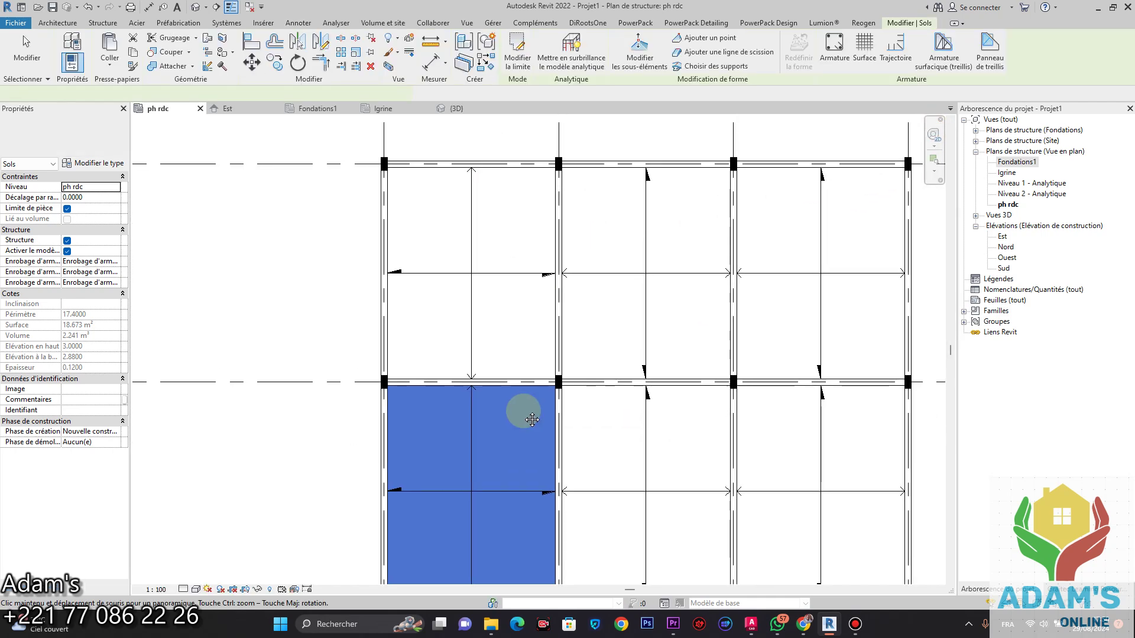
pyautogui.scroll(-1, 477, 334)
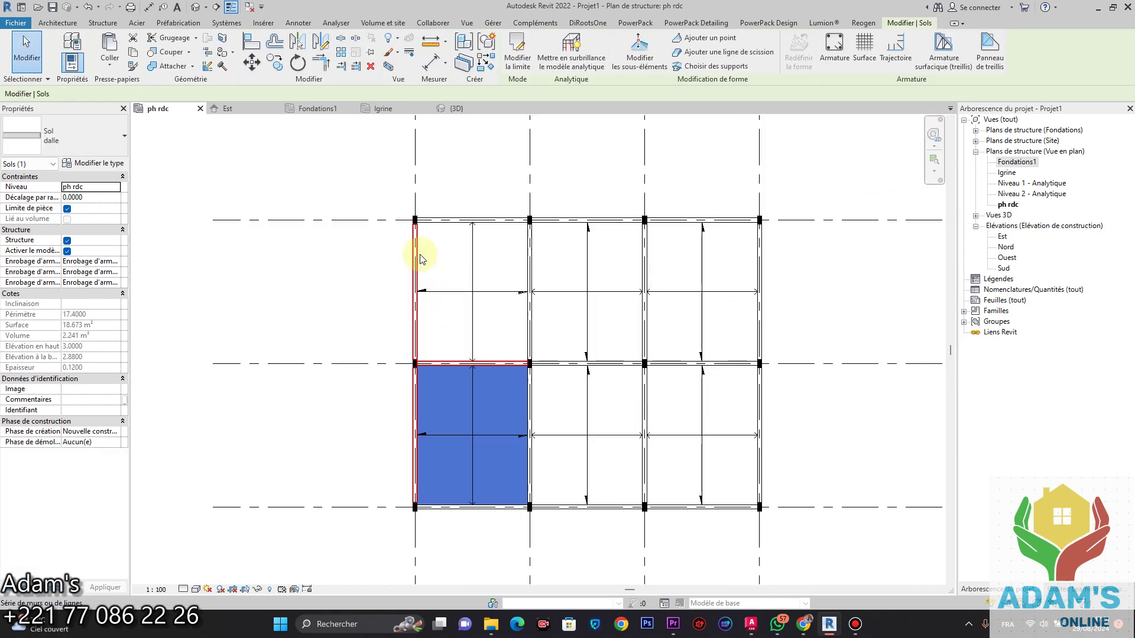
# Edit and finish the upper-left slab's boundary sketch, keeping its bottom-edge span, then deselect.
pyautogui.click(417, 245)
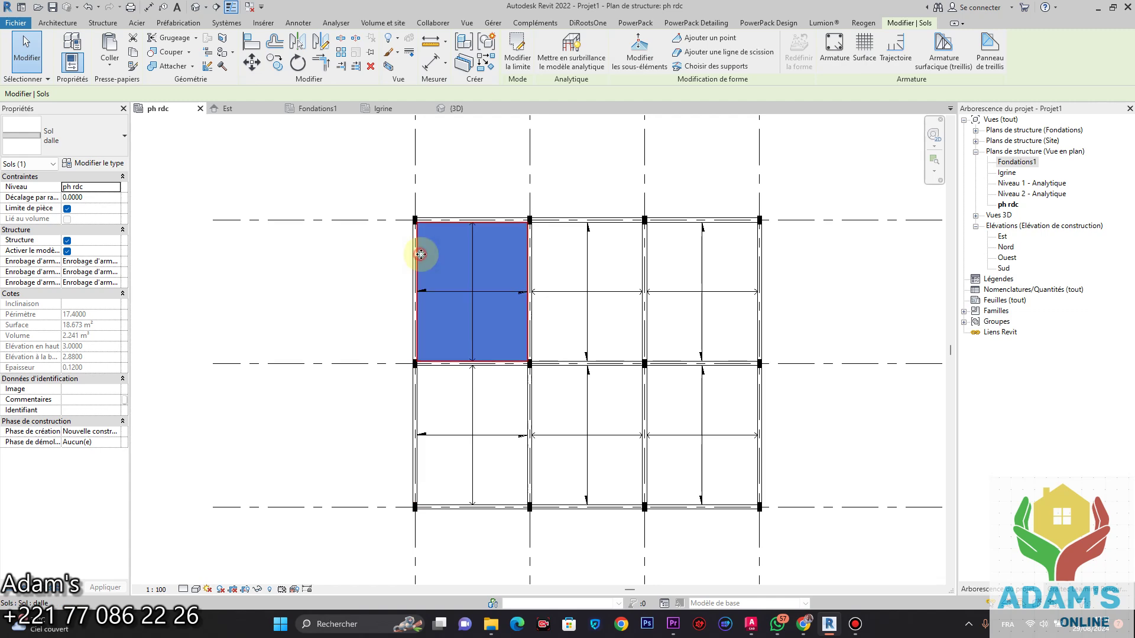
pyautogui.click(525, 61)
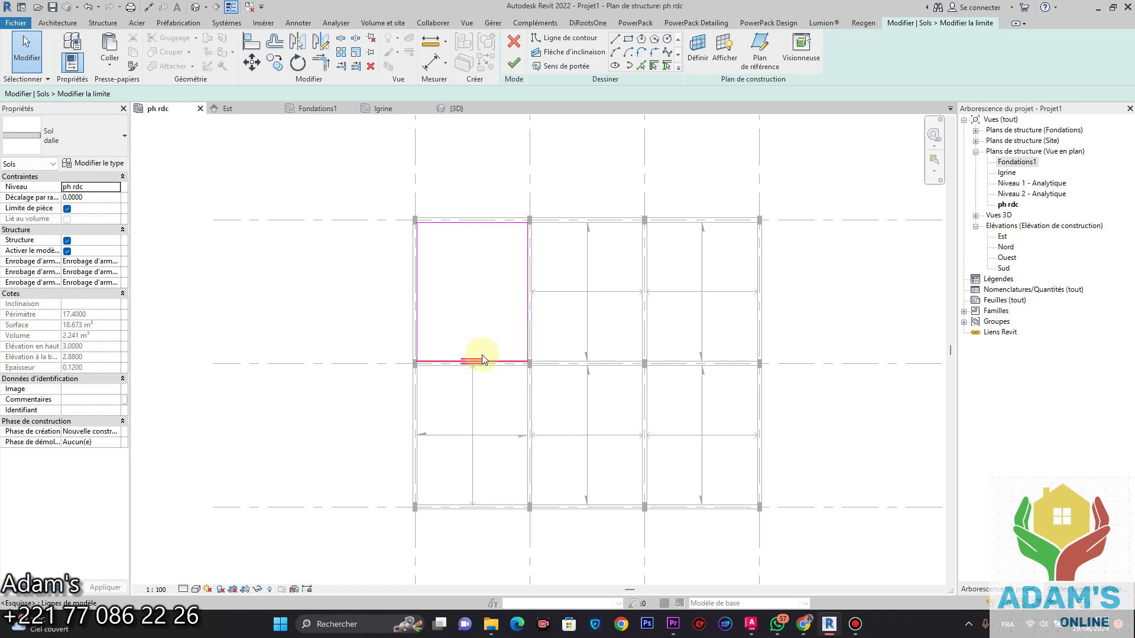
pyautogui.click(514, 63)
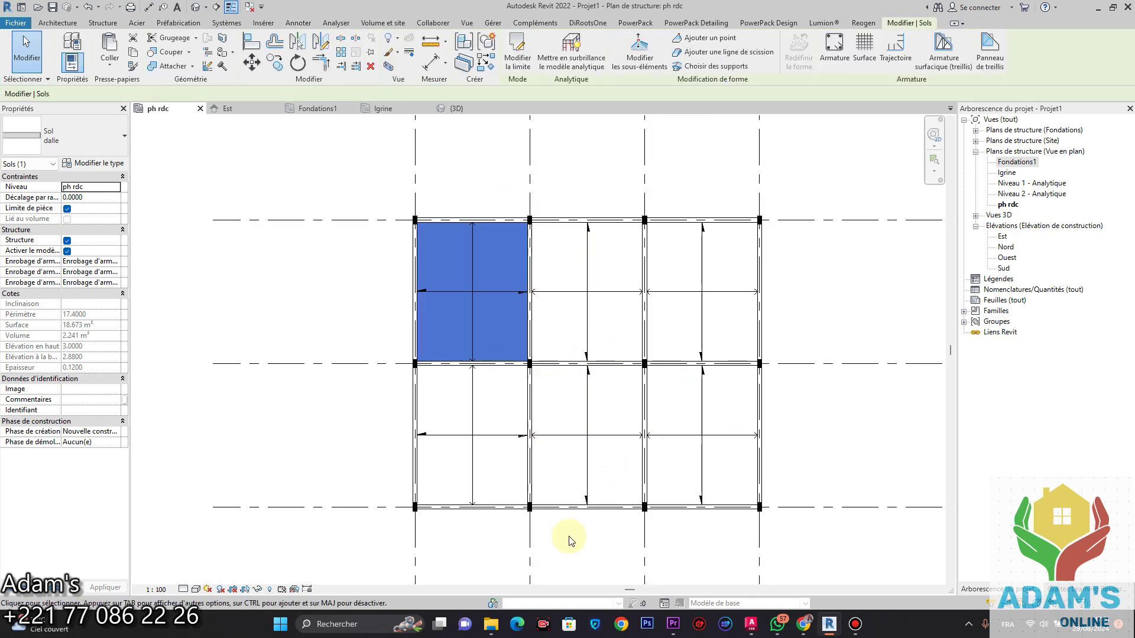
pyautogui.click(612, 547)
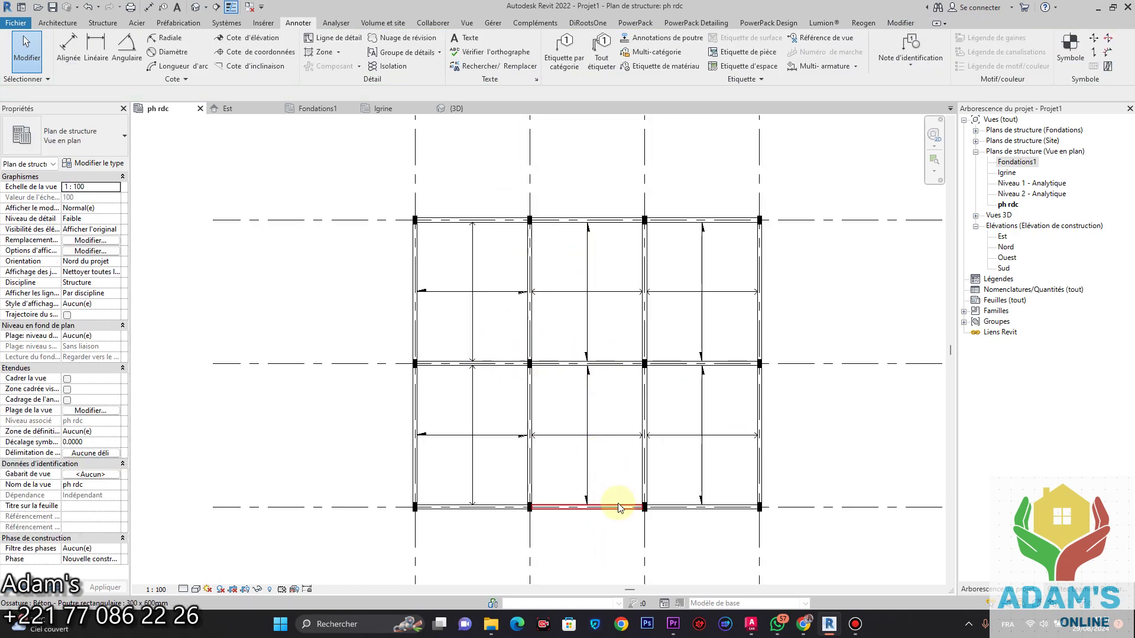
# Reset the lower-middle slab's span direction to its right edge and finish the sketch.
pyautogui.press('Tab')
pyautogui.click(618, 507)
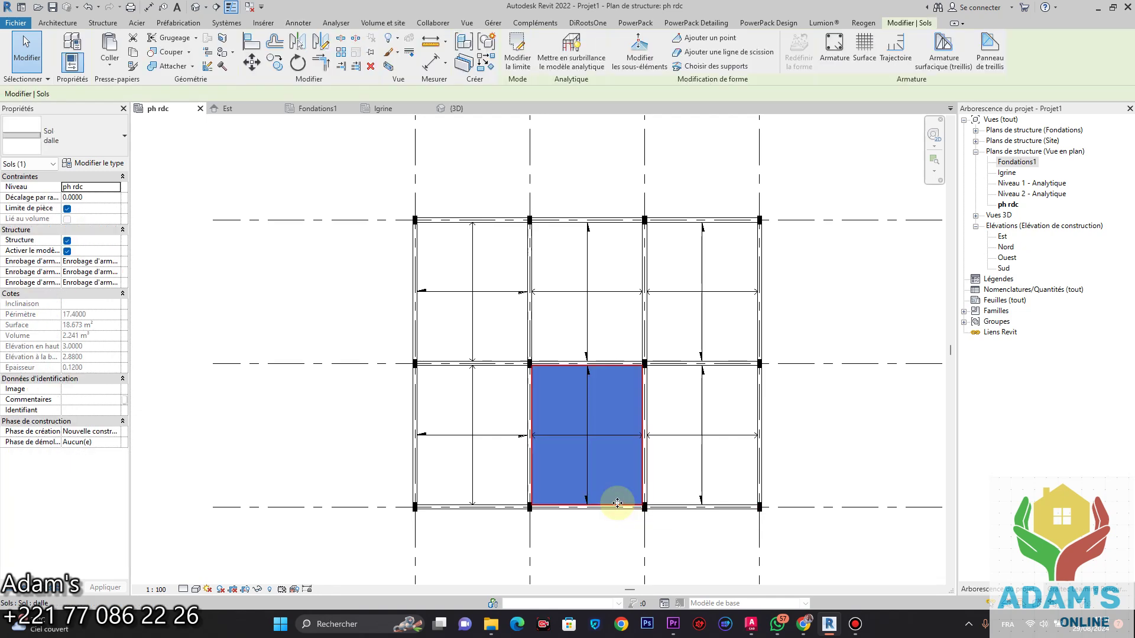
pyautogui.moveTo(608, 481); pyautogui.dragTo(598, 460, button='middle')
pyautogui.click(518, 52)
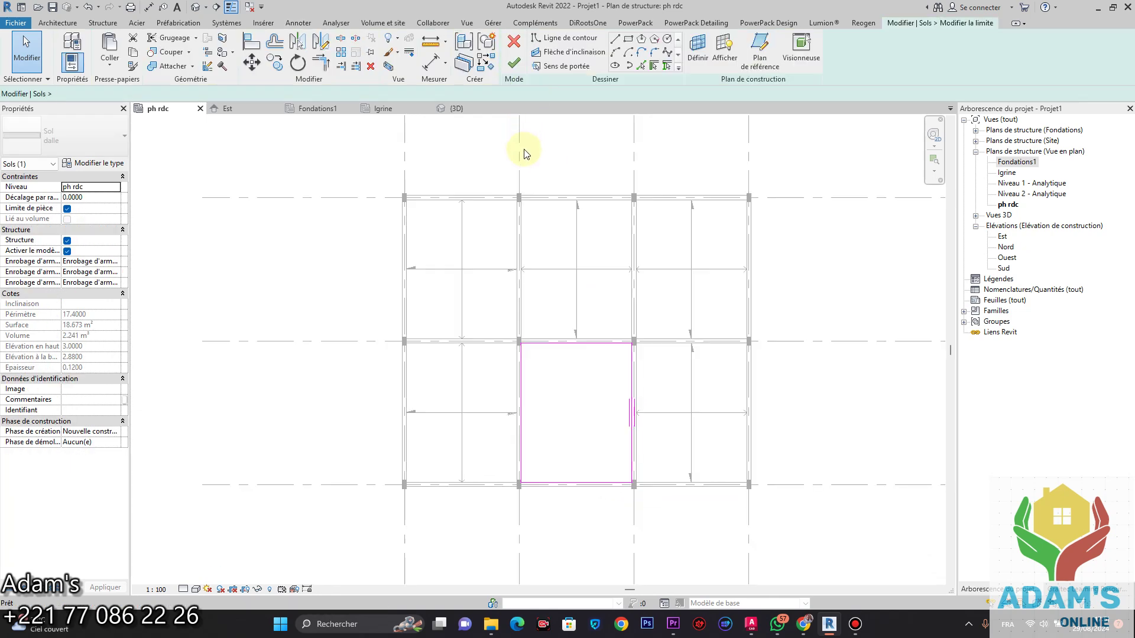
pyautogui.click(569, 66)
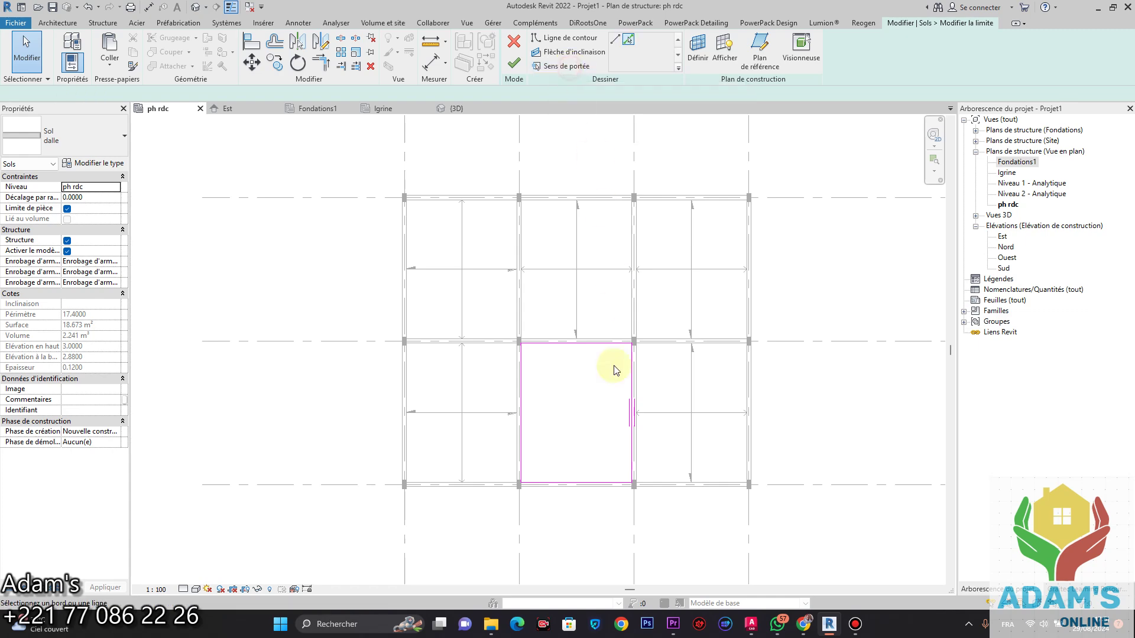
pyautogui.click(522, 412)
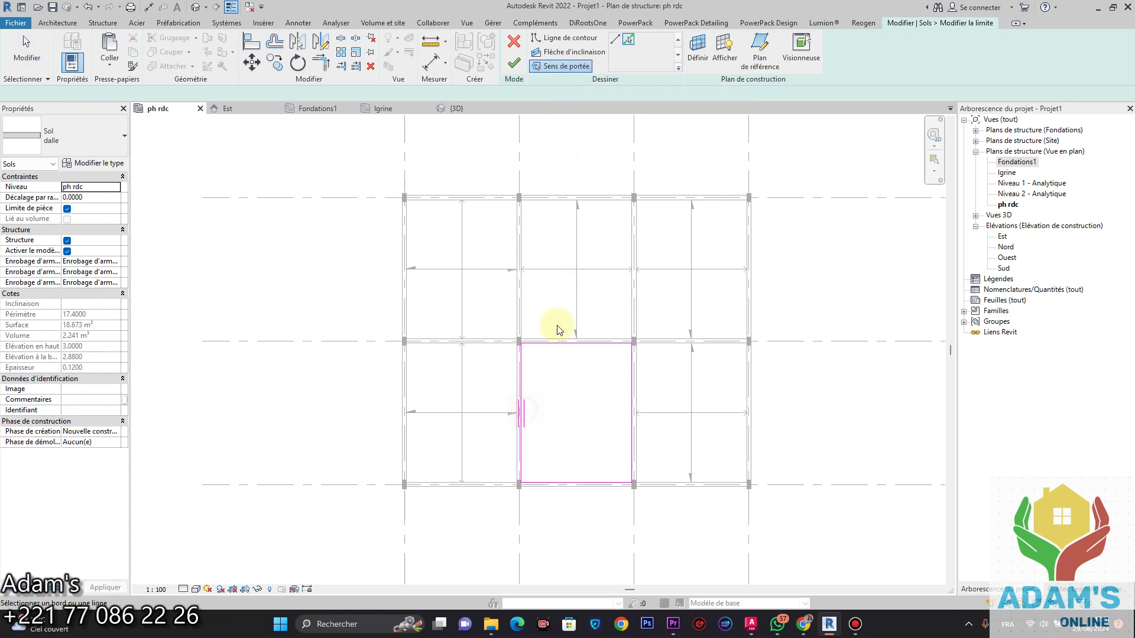
pyautogui.click(630, 414)
pyautogui.click(513, 63)
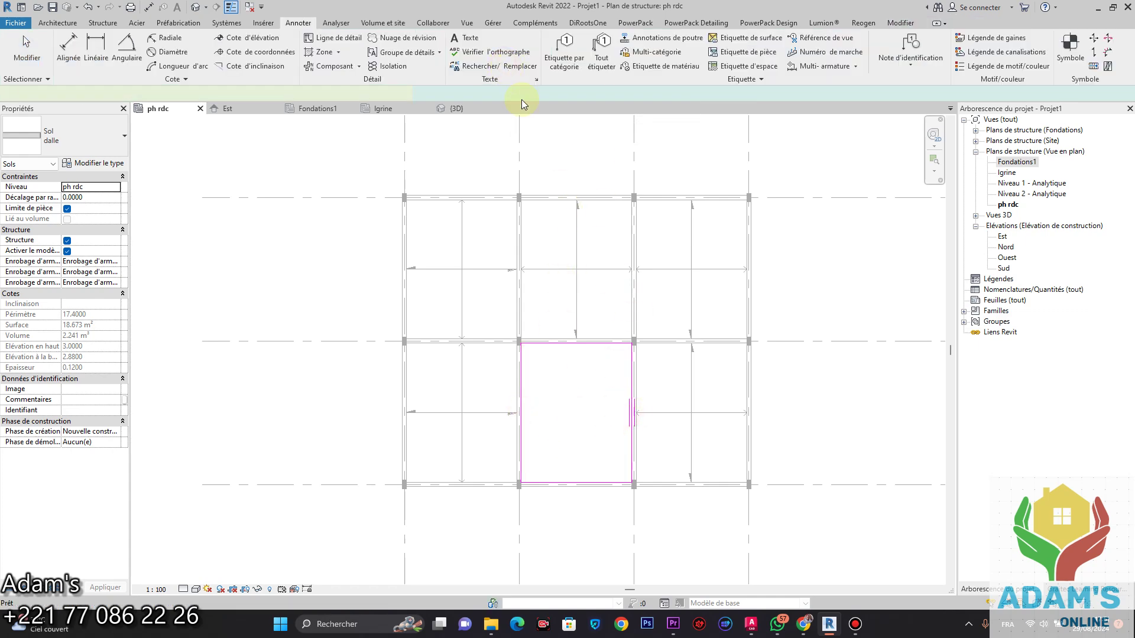
# Open and finish the upper-middle slab's boundary sketch.
pyautogui.click(631, 286)
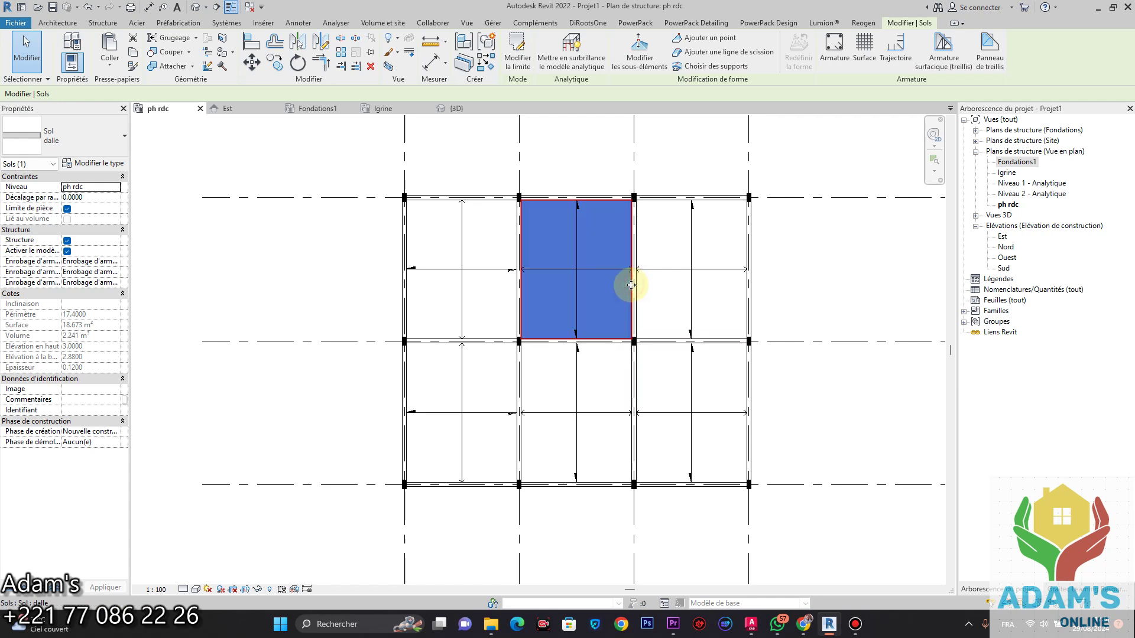
pyautogui.click(517, 59)
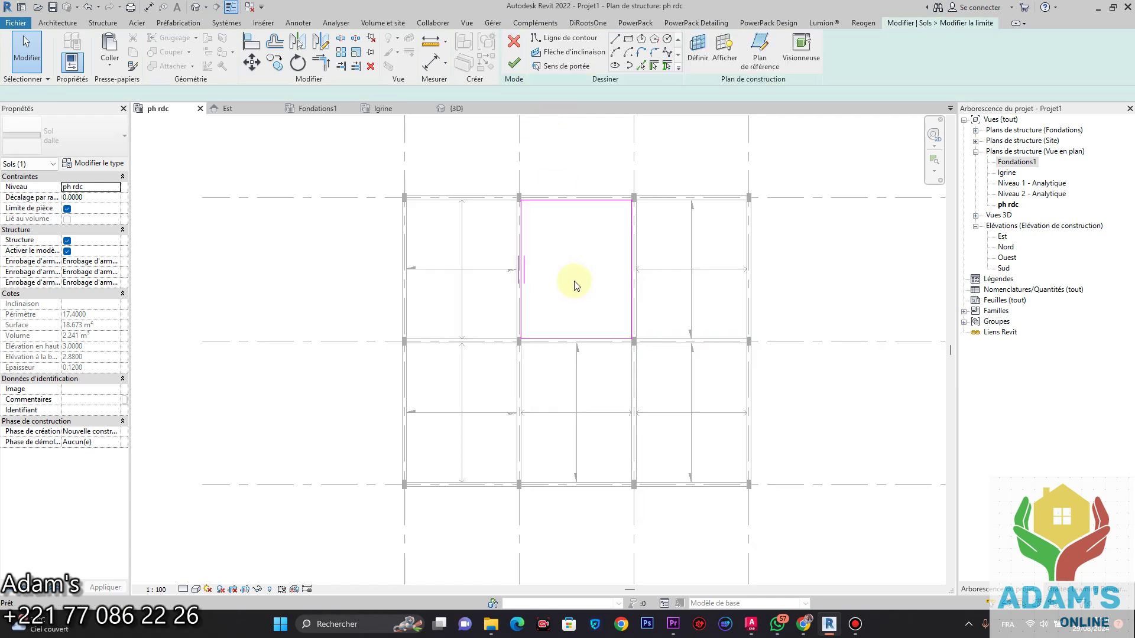
pyautogui.click(584, 338)
pyautogui.click(515, 64)
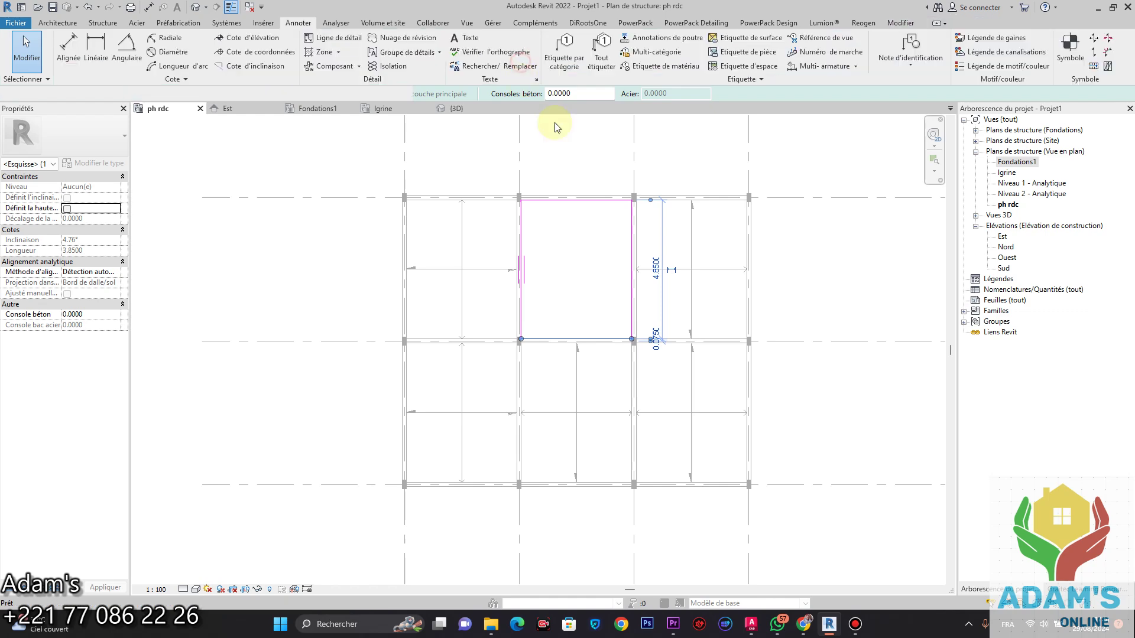
# Set the upper-right slab's span direction along its bottom edge and finish the sketch.
pyautogui.click(743, 296)
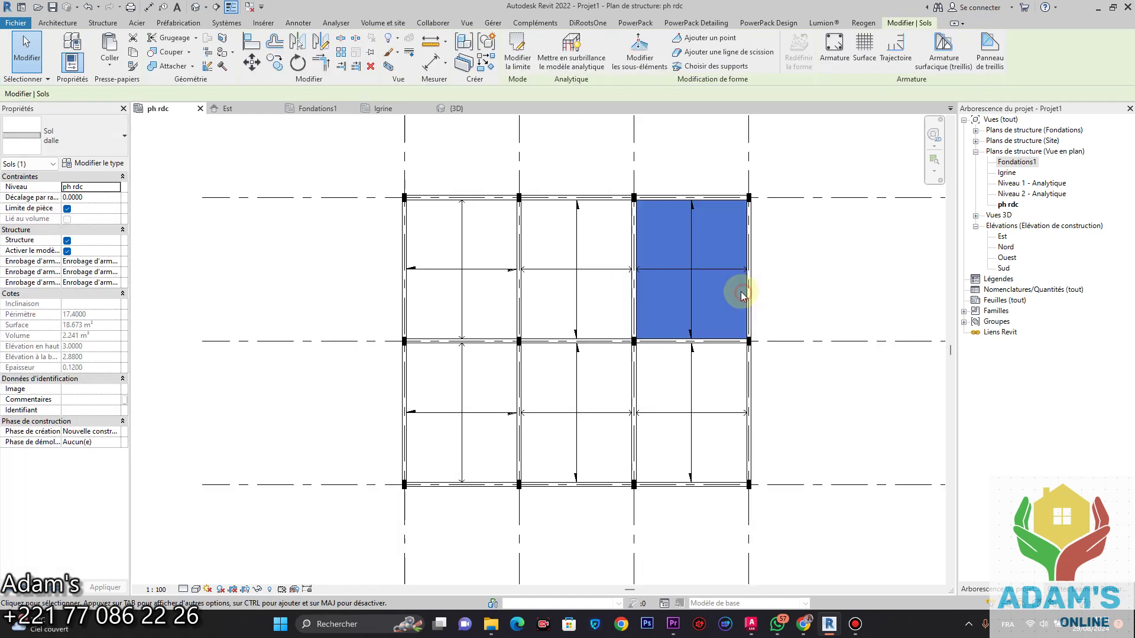
pyautogui.click(520, 57)
pyautogui.scroll(2, 644, 272)
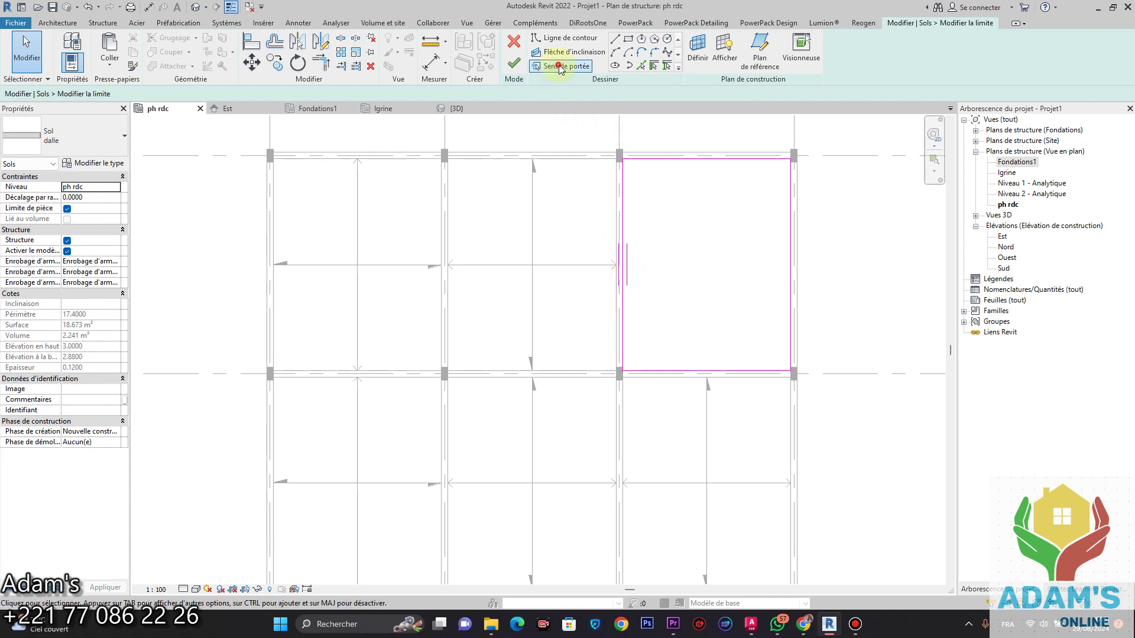
pyautogui.click(559, 66)
pyautogui.scroll(-1, 696, 365)
pyautogui.moveTo(696, 365); pyautogui.dragTo(678, 291, button='middle')
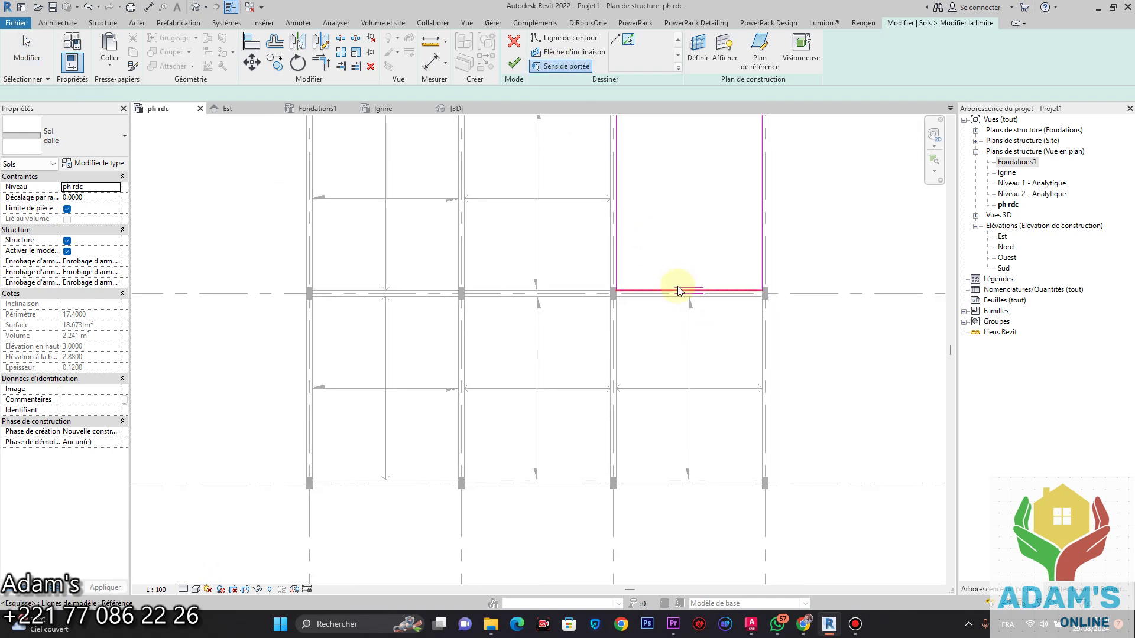
pyautogui.click(513, 63)
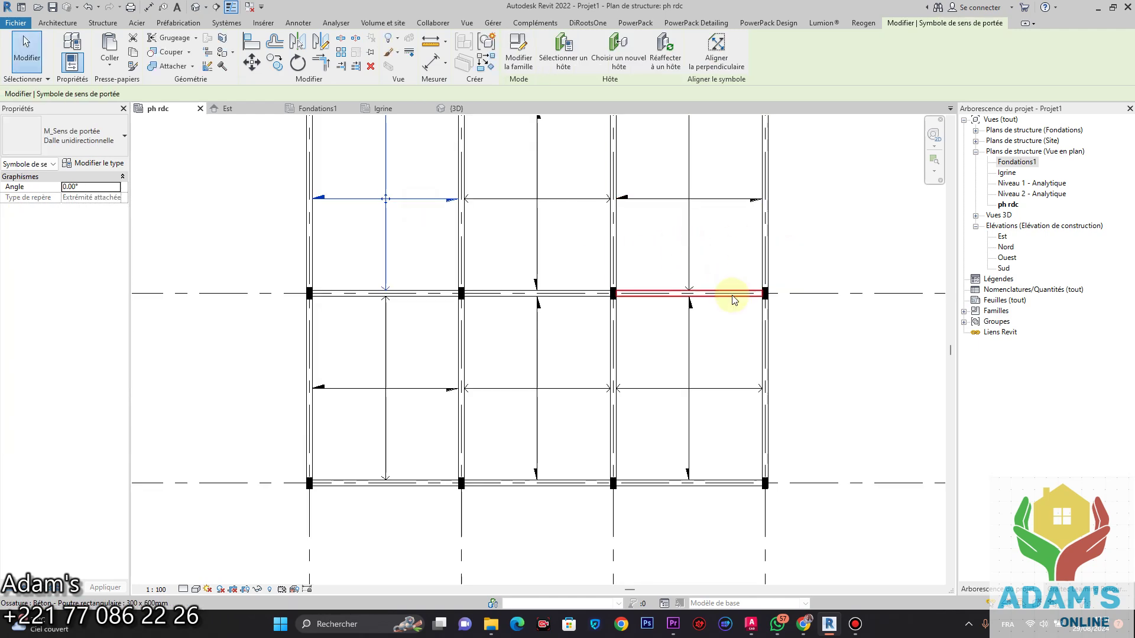
# Edit and finish the lower-right slab's boundary, deselect, and show the 3D view.
pyautogui.press('Tab')
pyautogui.press('Tab')
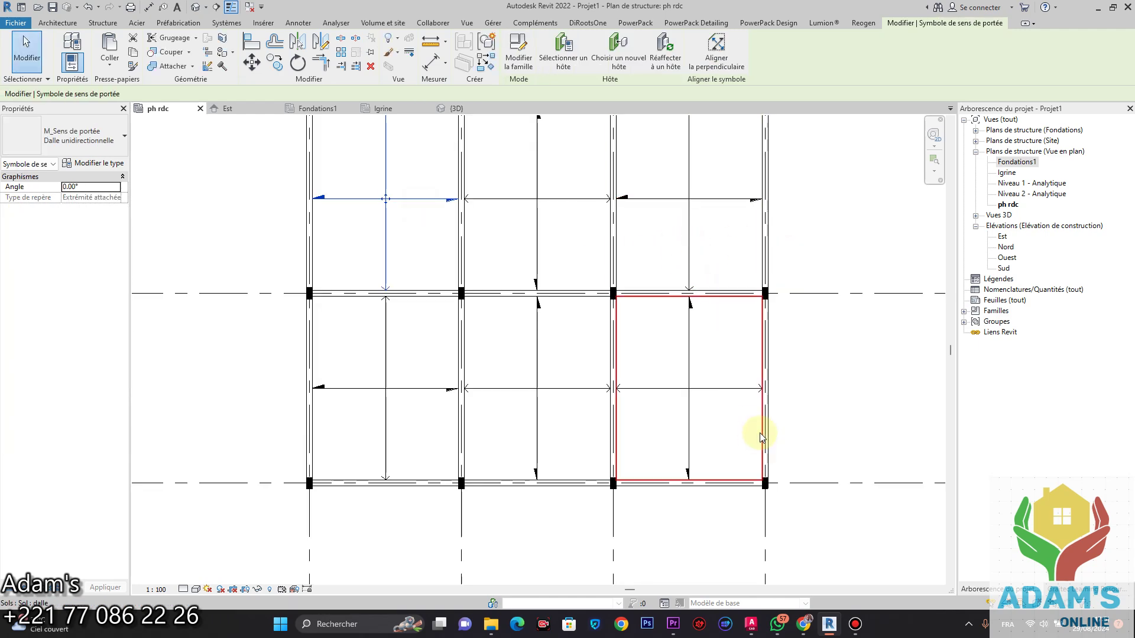
pyautogui.click(757, 432)
pyautogui.click(518, 61)
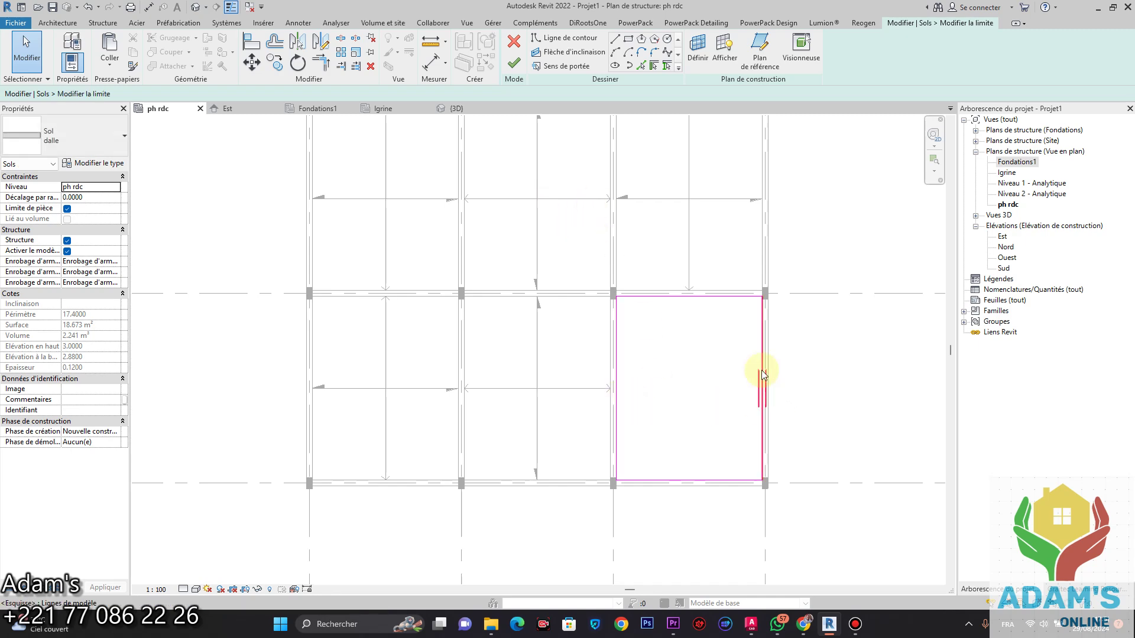
pyautogui.click(513, 62)
pyautogui.scroll(-2, 607, 354)
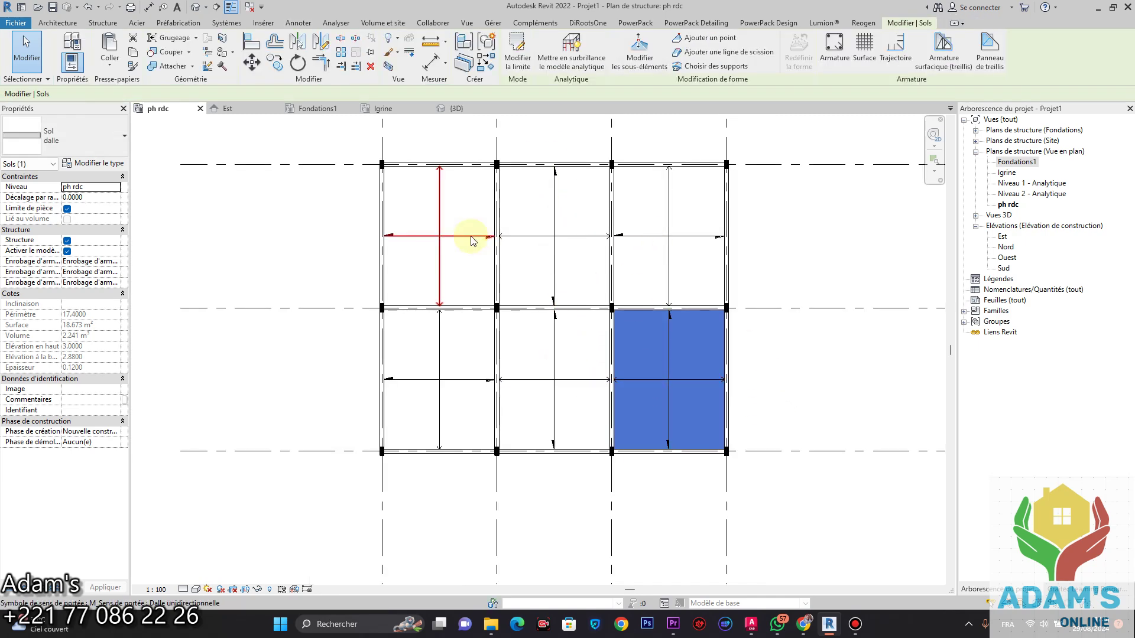
pyautogui.click(778, 380)
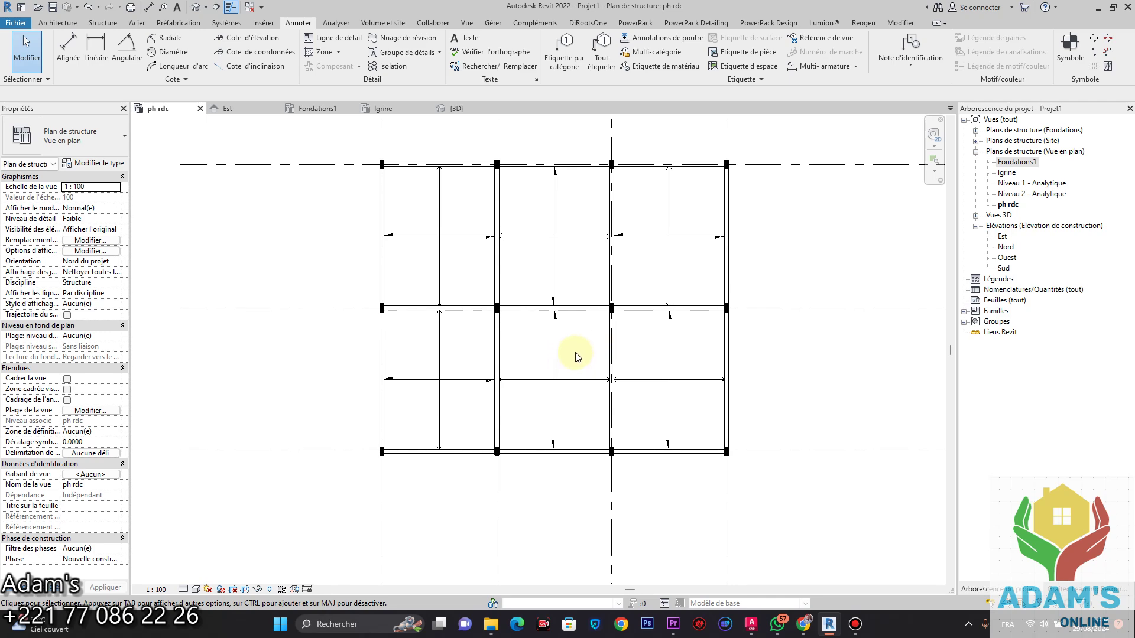
pyautogui.click(455, 109)
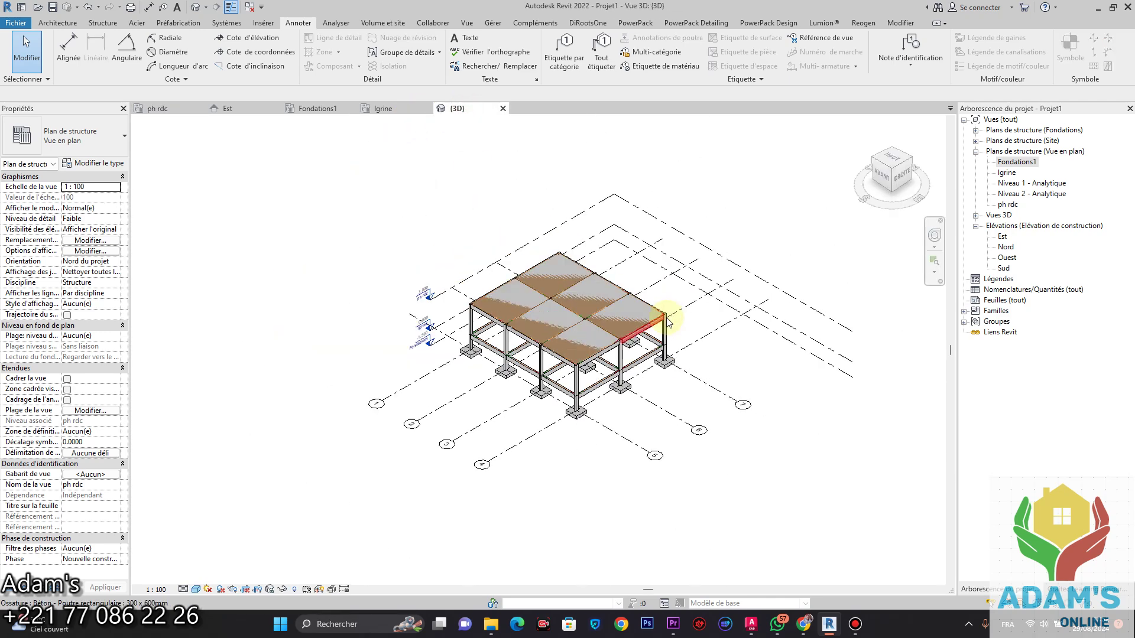
# Send the model via Intégration avec Robot Structural Analysis and dismiss the completion notice.
pyautogui.click(263, 23)
pyautogui.click(298, 23)
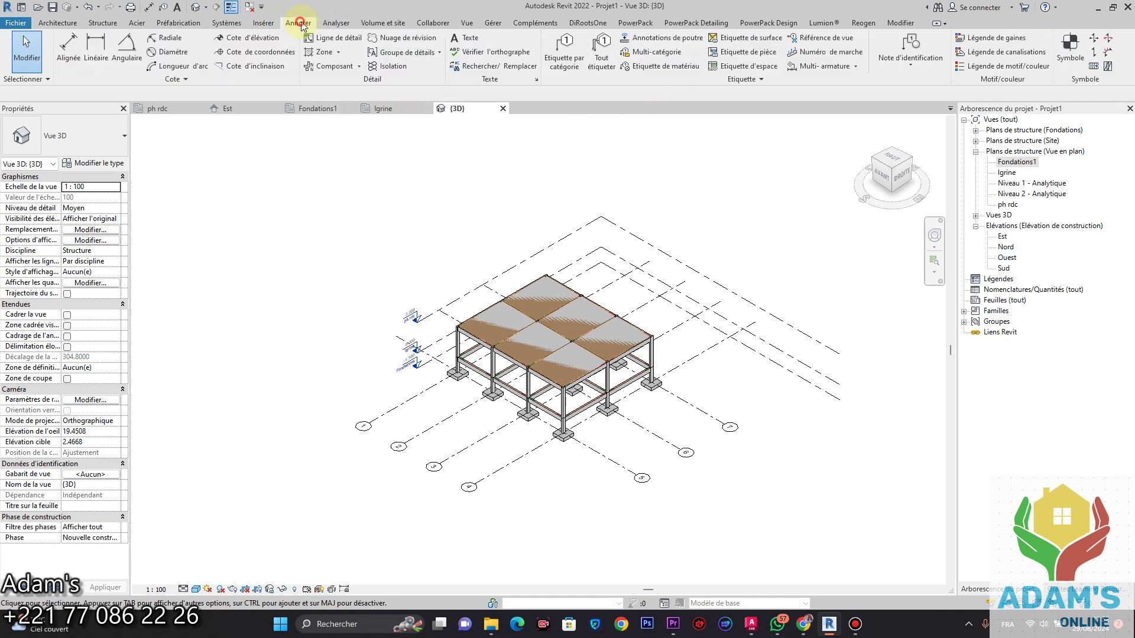
pyautogui.click(336, 23)
pyautogui.click(1013, 69)
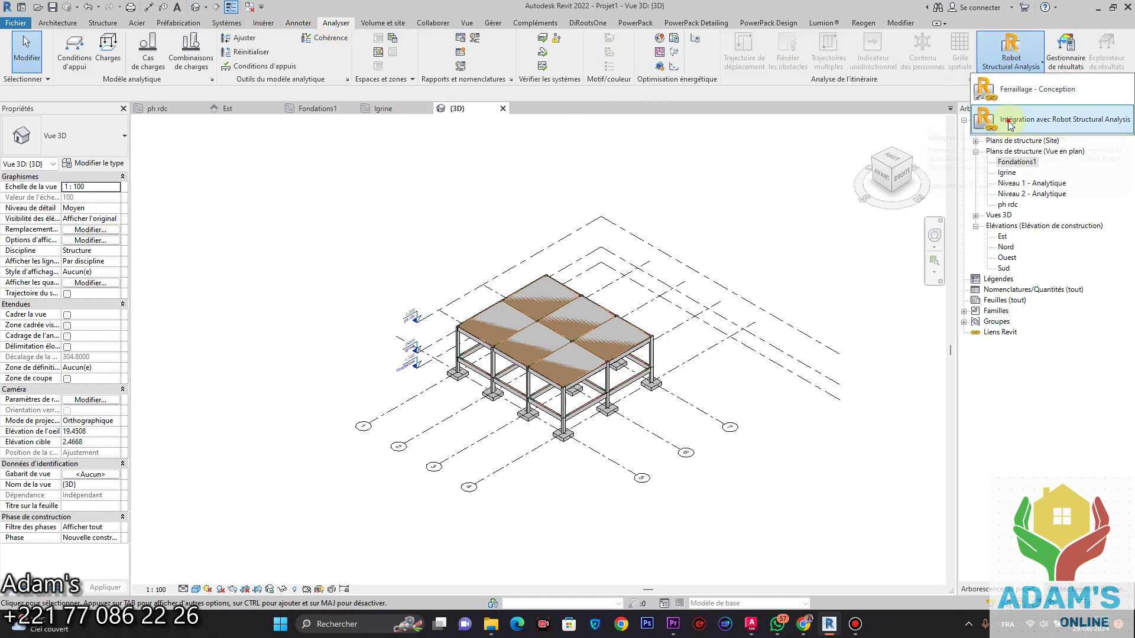
pyautogui.click(1034, 119)
pyautogui.click(615, 386)
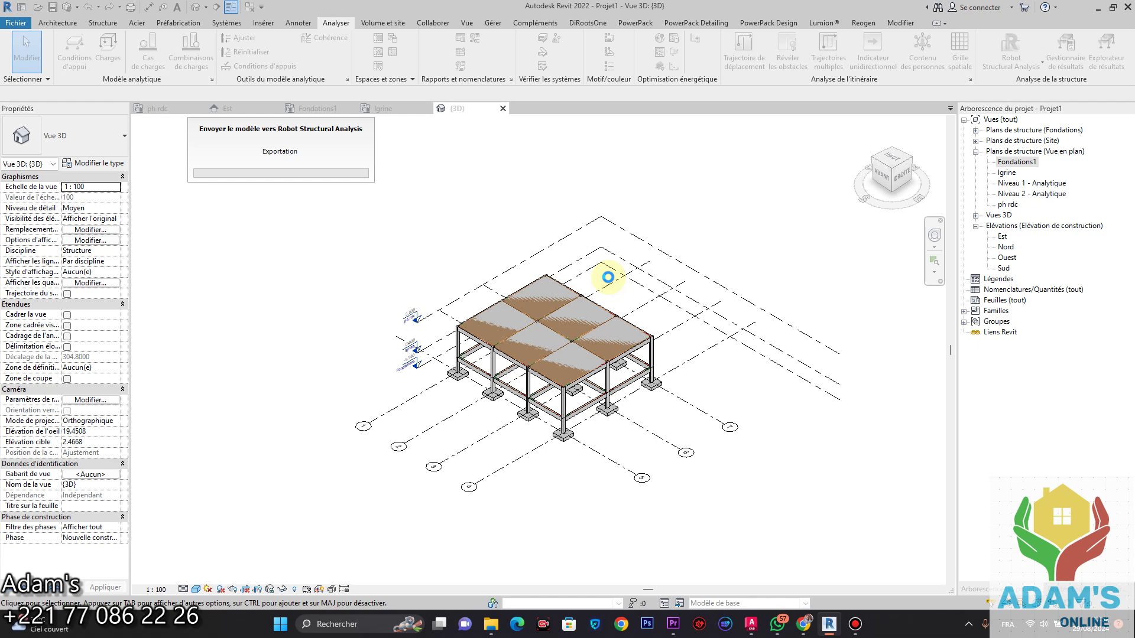
pyautogui.click(857, 626)
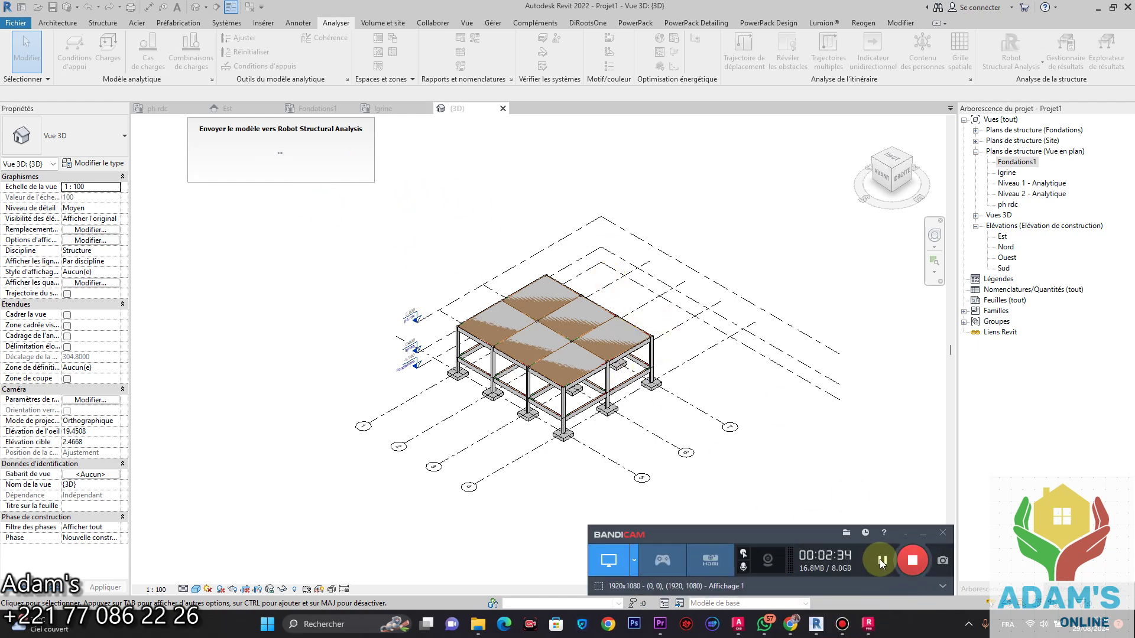
pyautogui.click(607, 345)
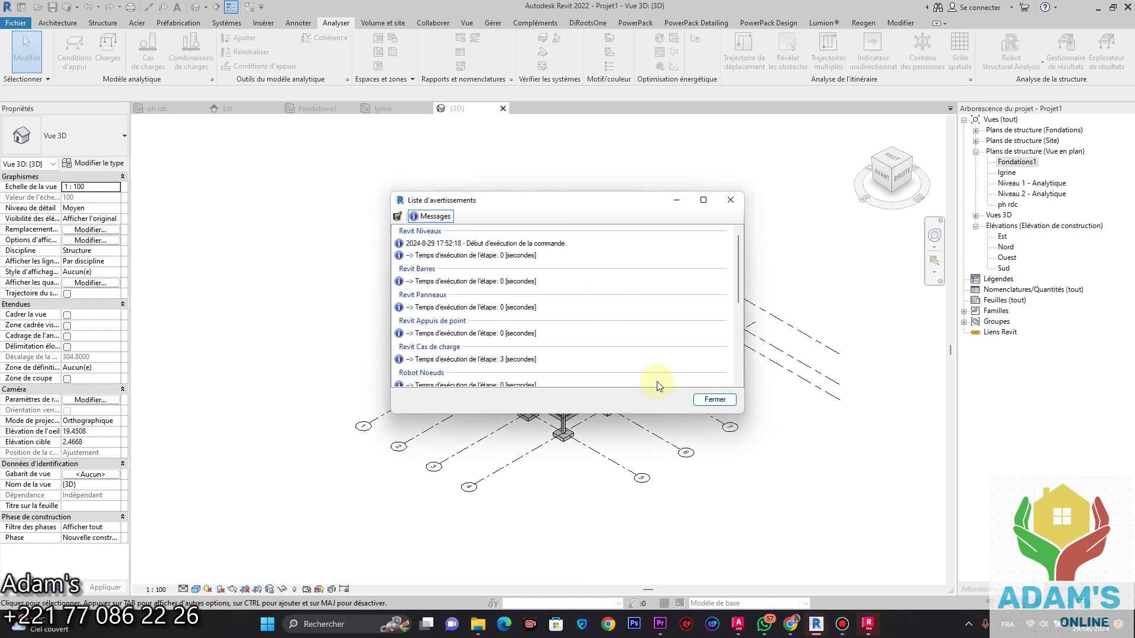
# Close the export messages and view the six ph rdc panels in the XY plan.
pyautogui.click(728, 404)
pyautogui.moveTo(768, 326); pyautogui.dragTo(687, 285, button='middle')
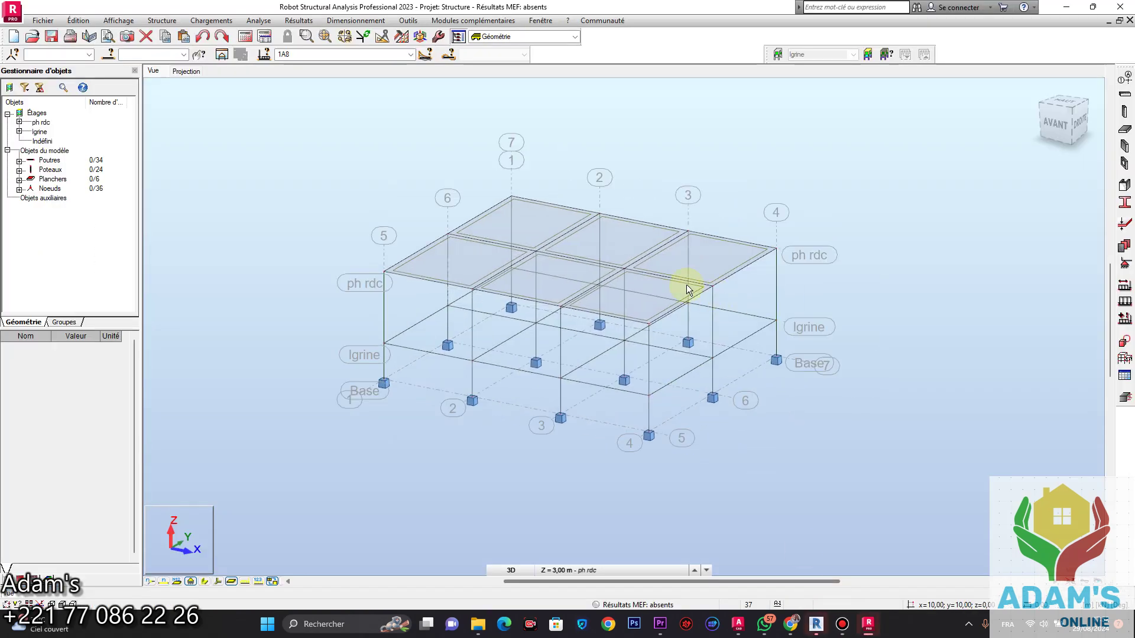
pyautogui.moveTo(665, 384); pyautogui.dragTo(704, 377, button='middle')
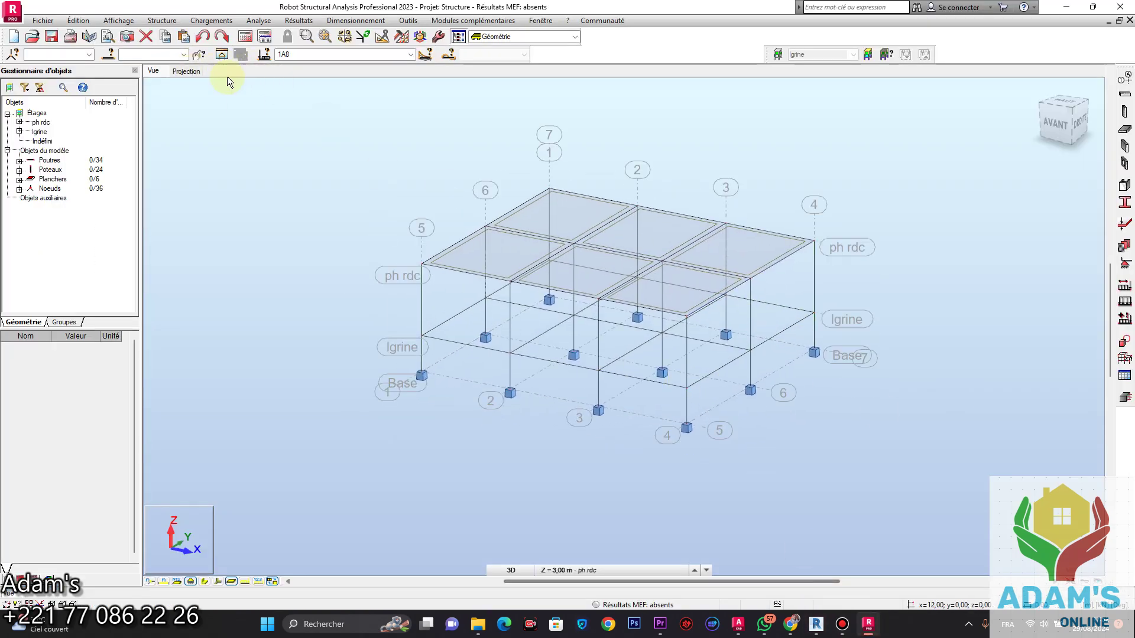
pyautogui.click(180, 72)
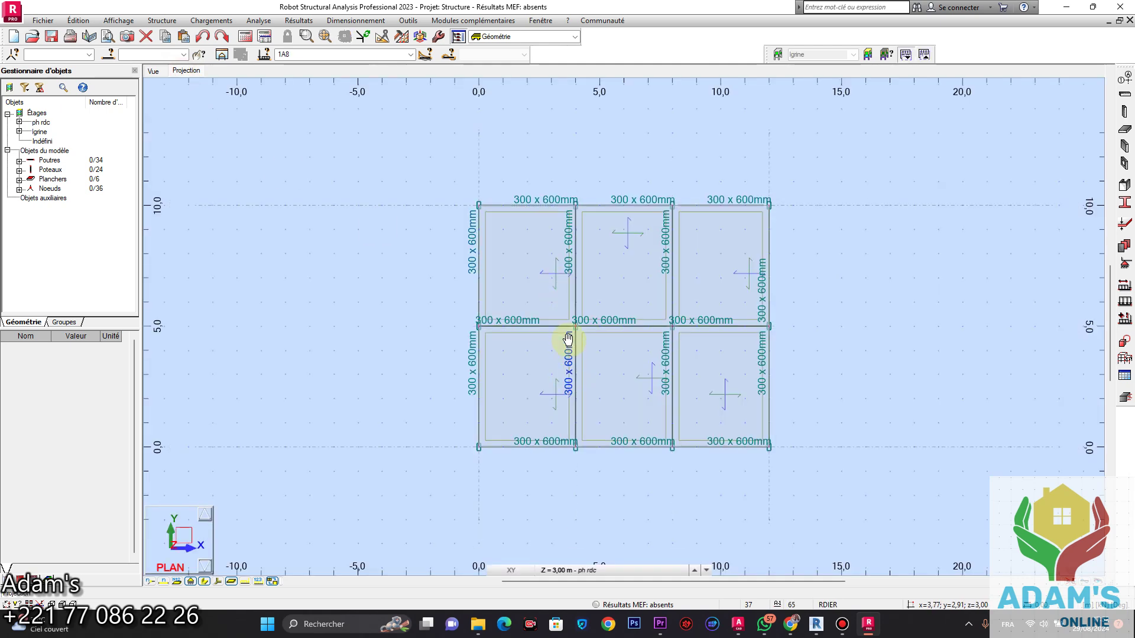
pyautogui.scroll(2, 680, 348)
pyautogui.scroll(2, 650, 331)
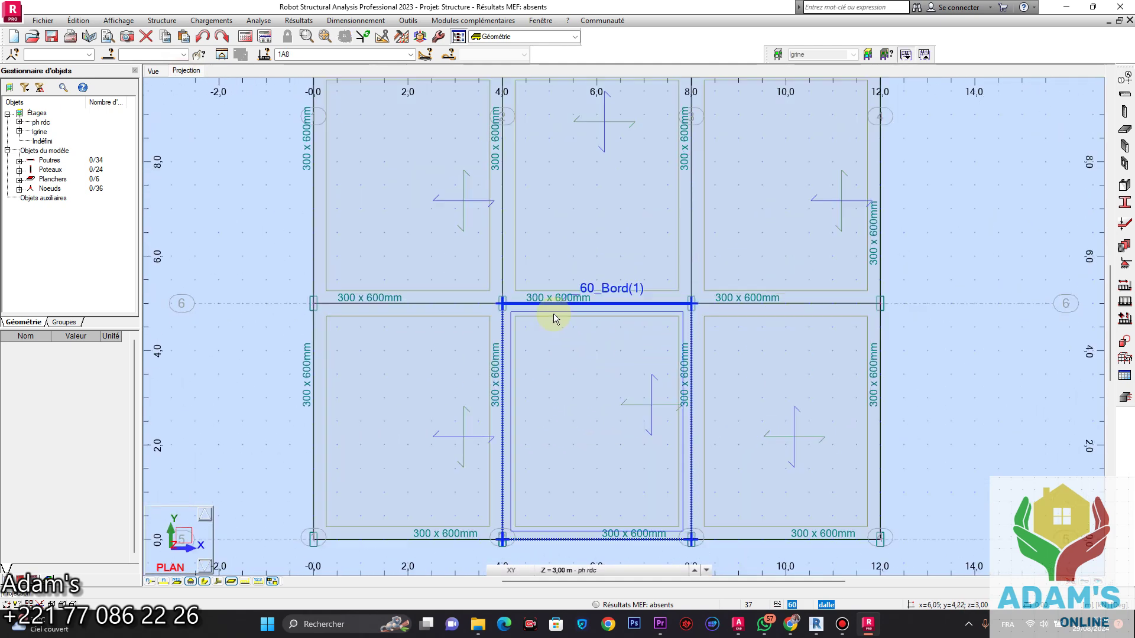
pyautogui.scroll(-2, 455, 207)
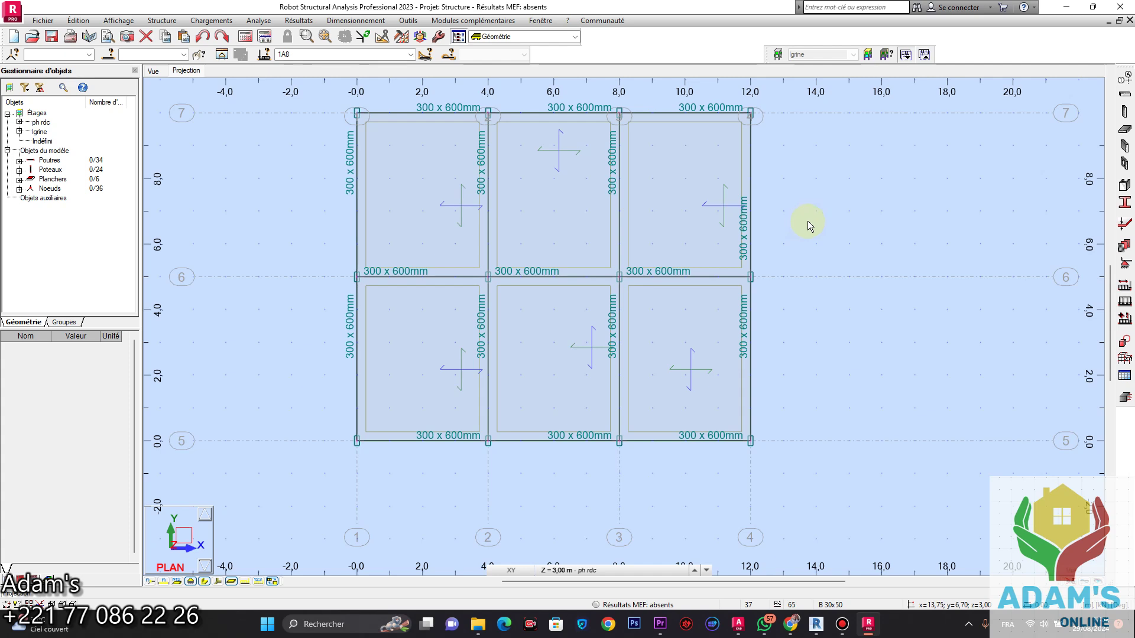
# Recentre the plan and orbit the 3D model to view the slabs from above.
pyautogui.rightClick(241, 347)
pyautogui.click(355, 523)
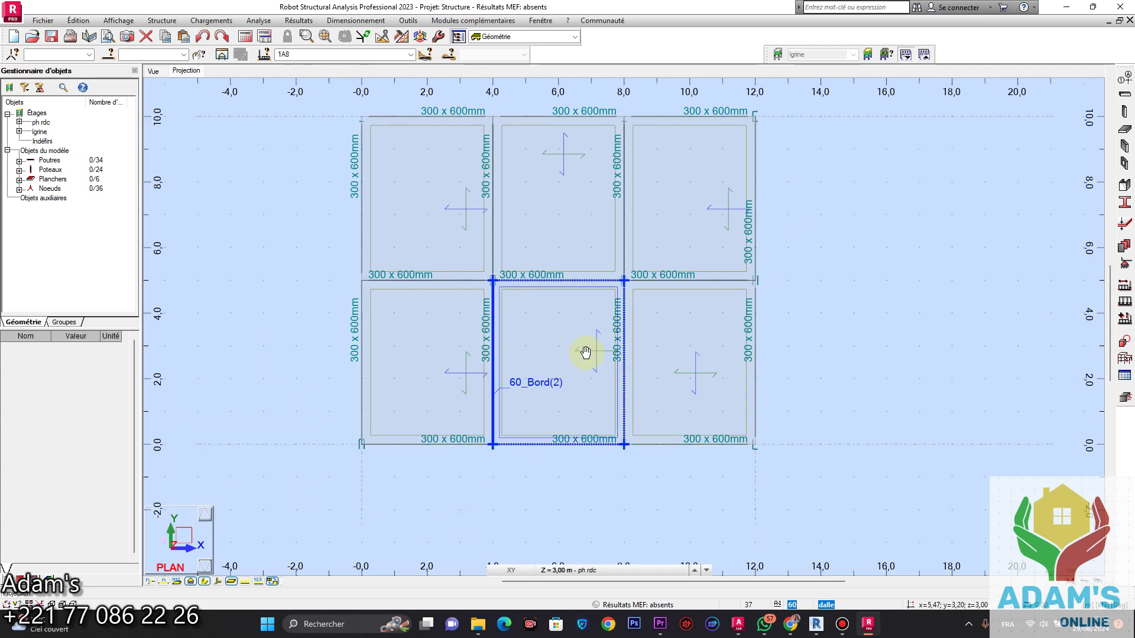
pyautogui.moveTo(585, 349); pyautogui.dragTo(638, 367, button='middle')
pyautogui.click(160, 78)
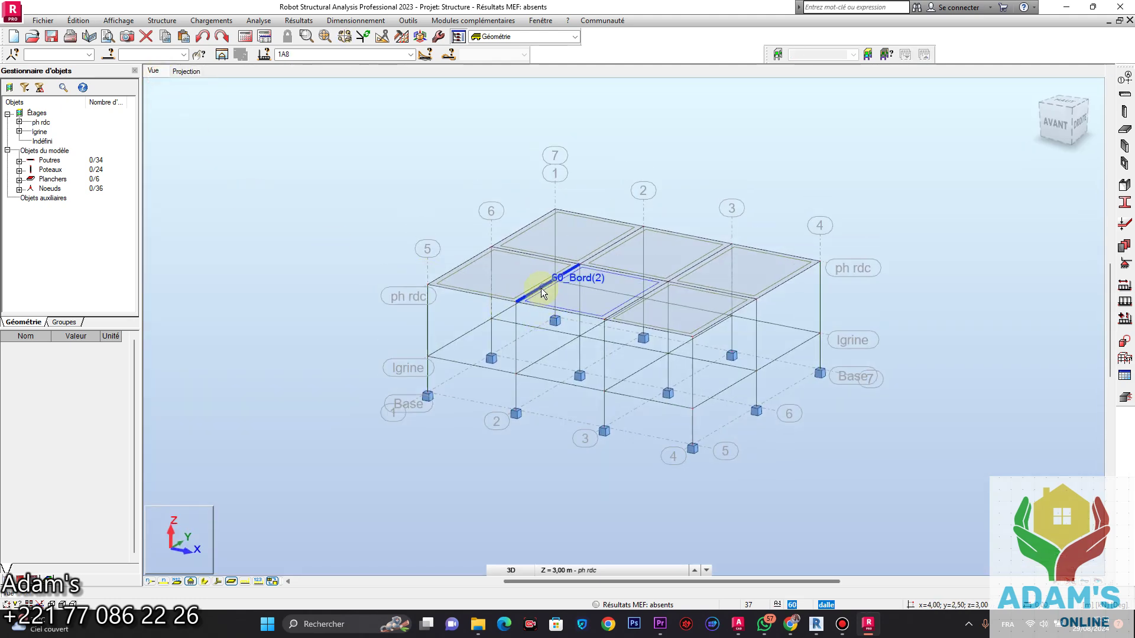
pyautogui.moveTo(527, 311)
pyautogui.keyDown('shift'); pyautogui.mouseDown(button='middle')
pyautogui.moveTo(579, 324)
pyautogui.moveTo(566, 340)
pyautogui.mouseUp(button='middle'); pyautogui.keyUp('shift')
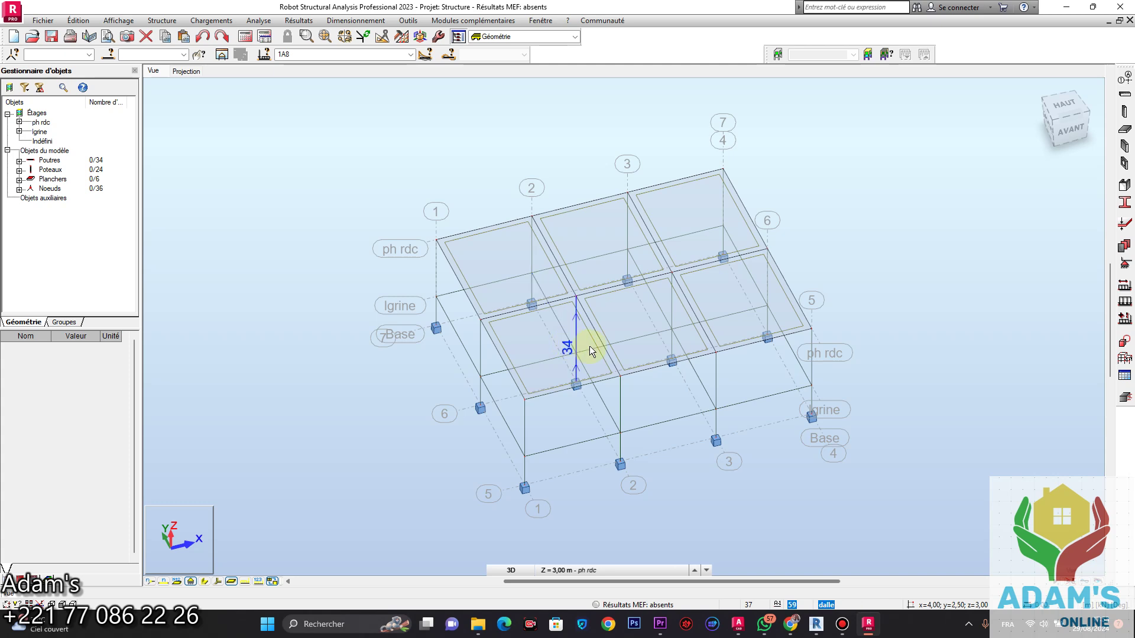
pyautogui.click(538, 335)
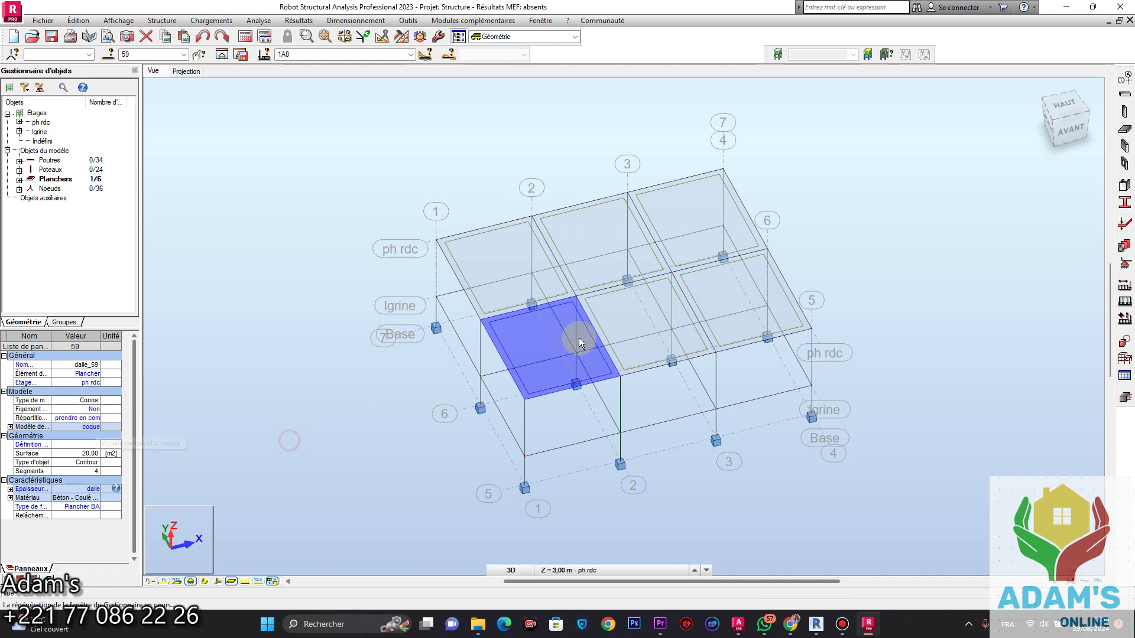
pyautogui.press('Escape')
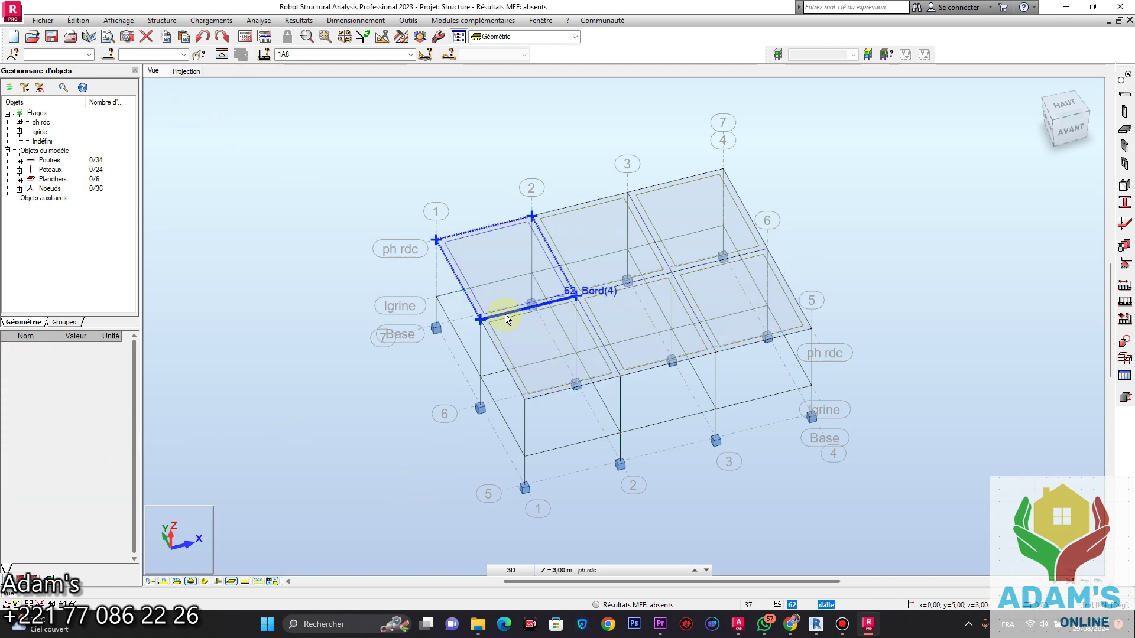
# Select all six floor slab panels.
pyautogui.click(541, 334)
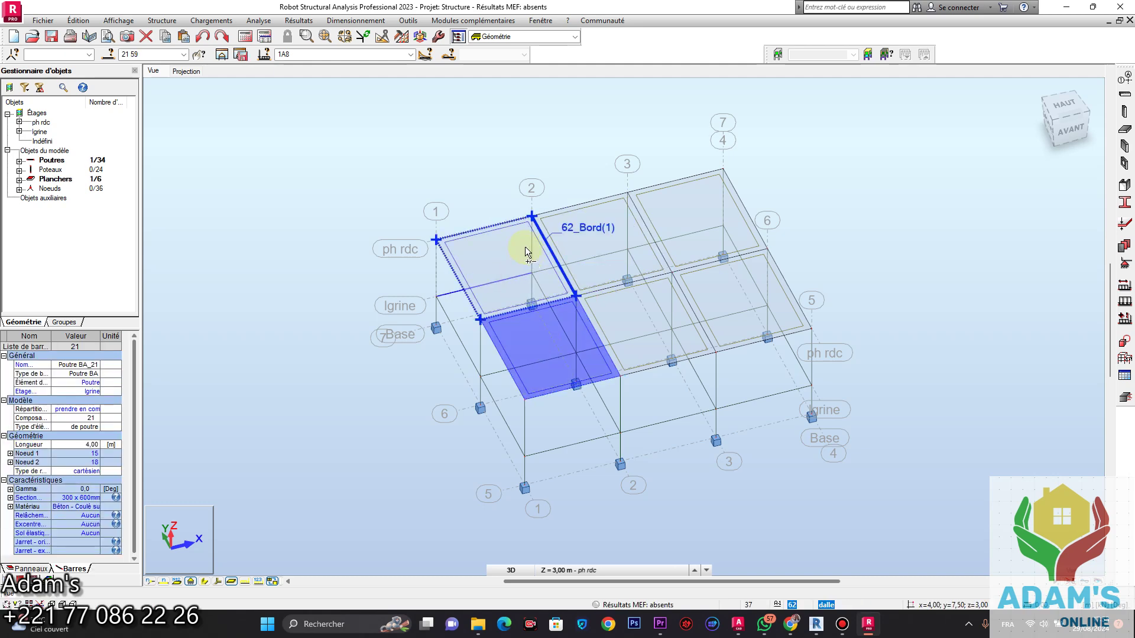
pyautogui.click(504, 255)
pyautogui.keyDown('ctrl'); pyautogui.click(598, 237); pyautogui.keyUp('ctrl')
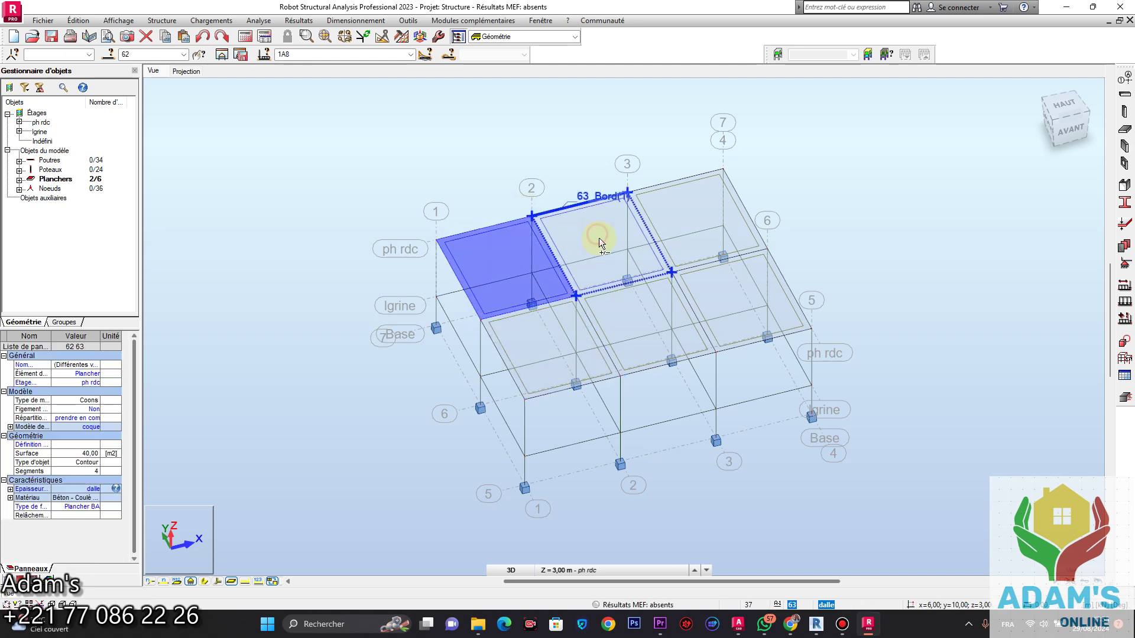
pyautogui.keyDown('ctrl'); pyautogui.click(682, 213); pyautogui.keyUp('ctrl')
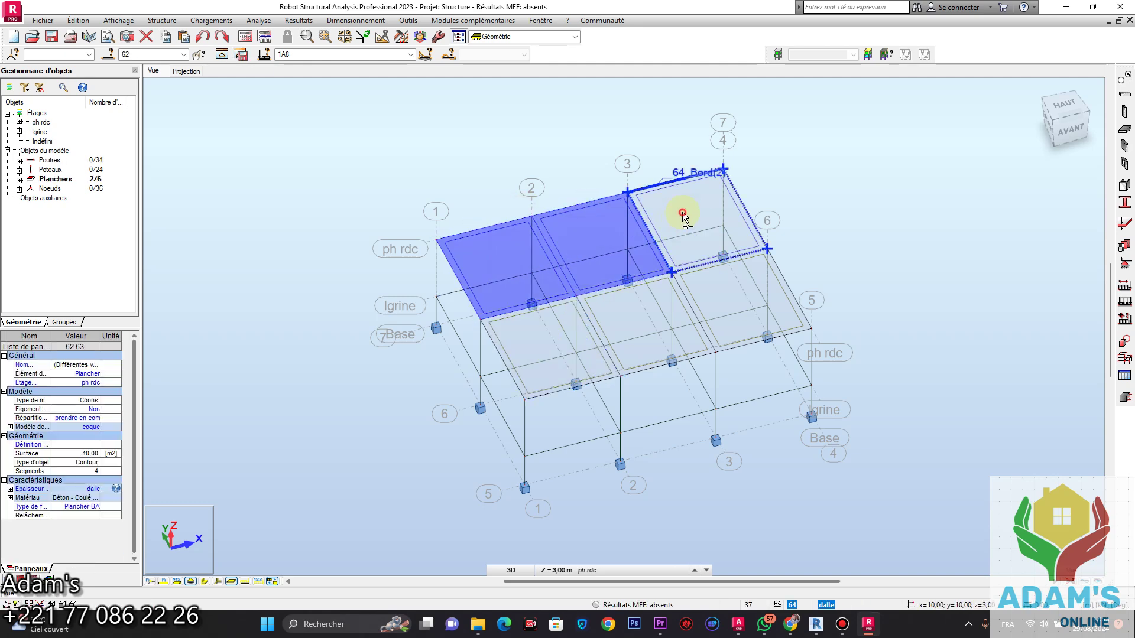
pyautogui.keyDown('ctrl'); pyautogui.click(620, 312); pyautogui.keyUp('ctrl')
pyautogui.keyDown('ctrl'); pyautogui.click(534, 334); pyautogui.keyUp('ctrl')
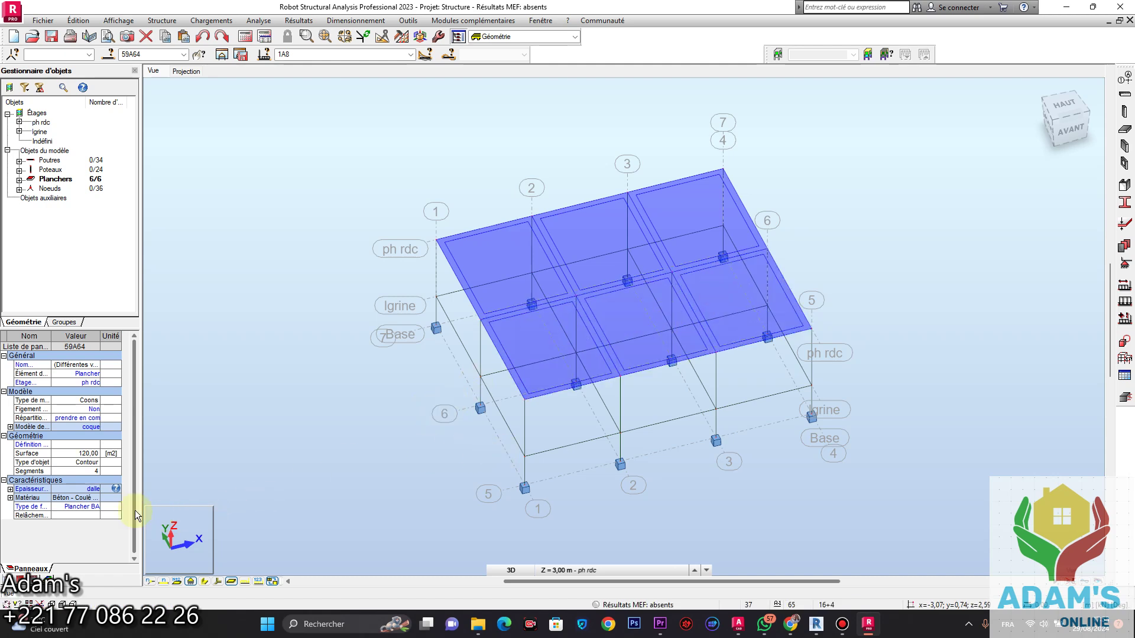
# Set the selected slabs to 16+4 thickness with the CORPS CREUX calculation model.
pyautogui.click(94, 507)
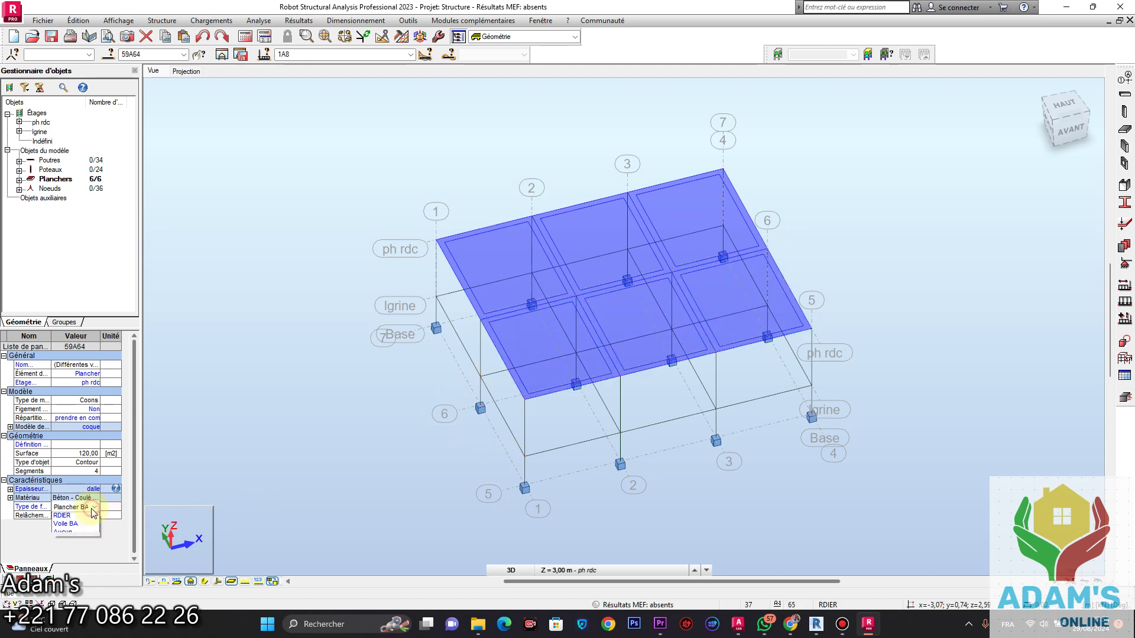
pyautogui.click(71, 525)
pyautogui.click(94, 489)
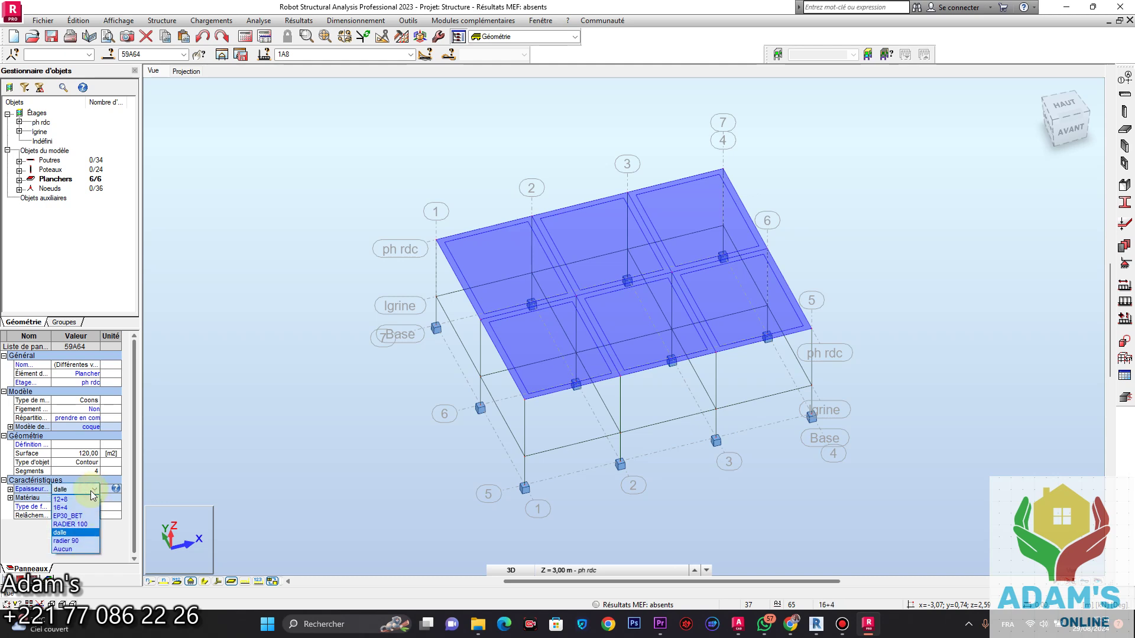
pyautogui.click(78, 508)
pyautogui.click(94, 426)
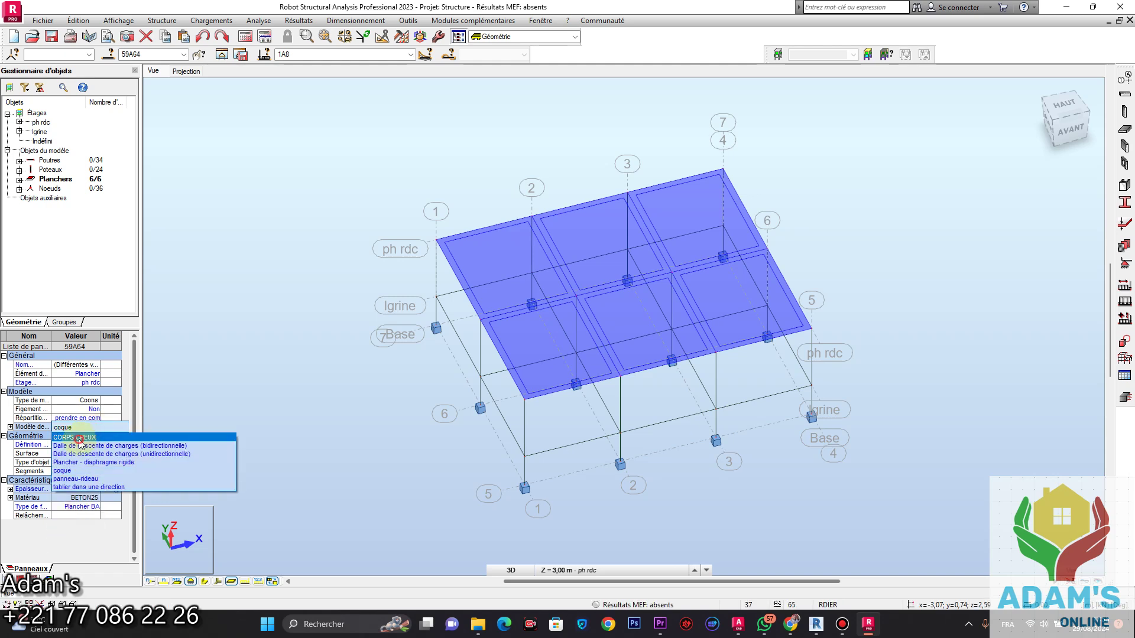
pyautogui.click(78, 438)
pyautogui.click(285, 468)
# In the XY plan, uncheck Direction du ferraillage under the Panneaux / EF display attributes.
pyautogui.click(186, 71)
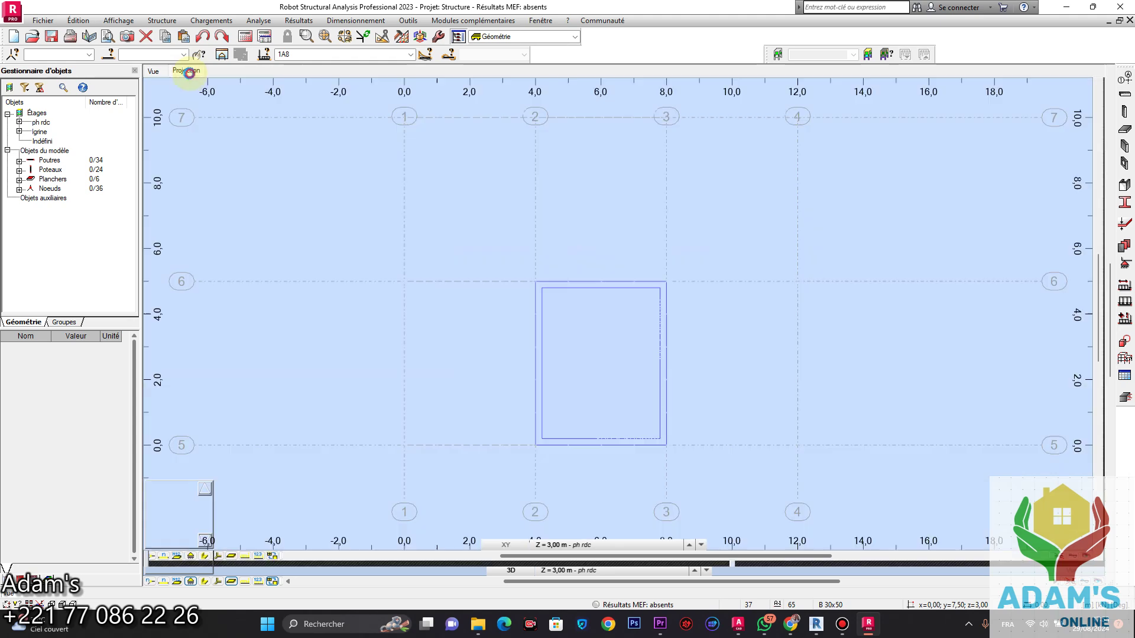
pyautogui.scroll(-1, 509, 328)
pyautogui.rightClick(145, 334)
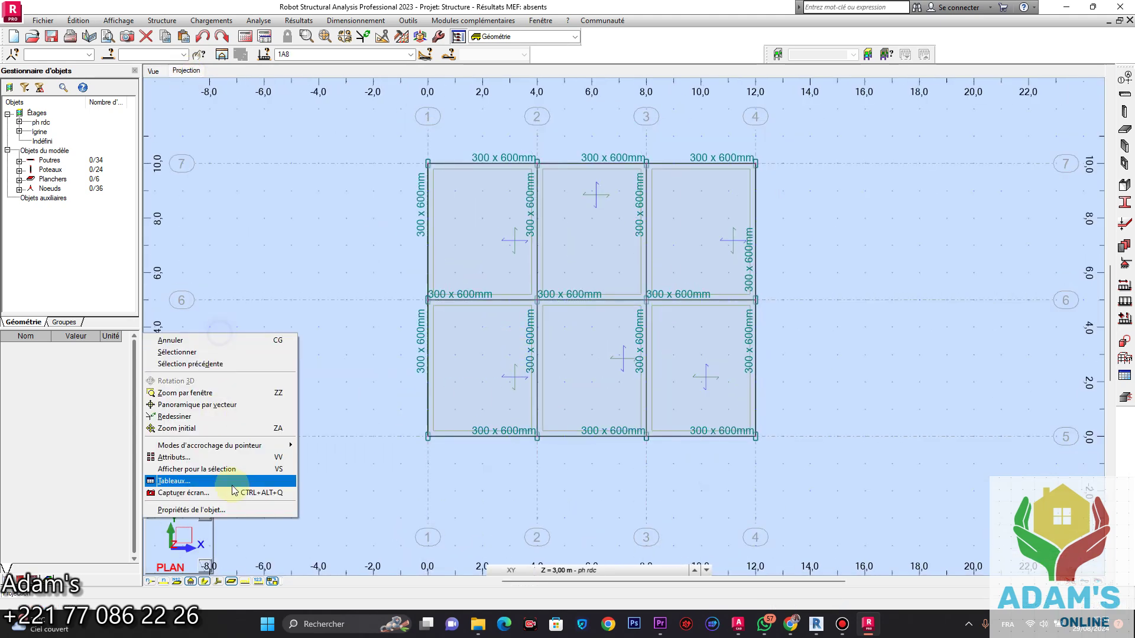
pyautogui.click(199, 458)
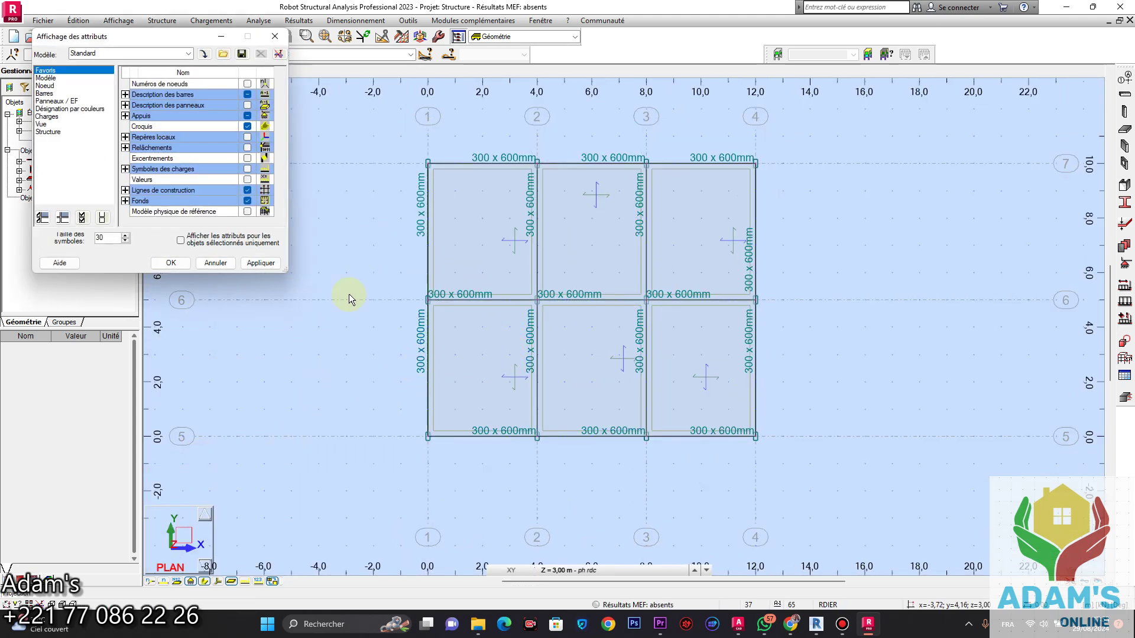
pyautogui.click(67, 101)
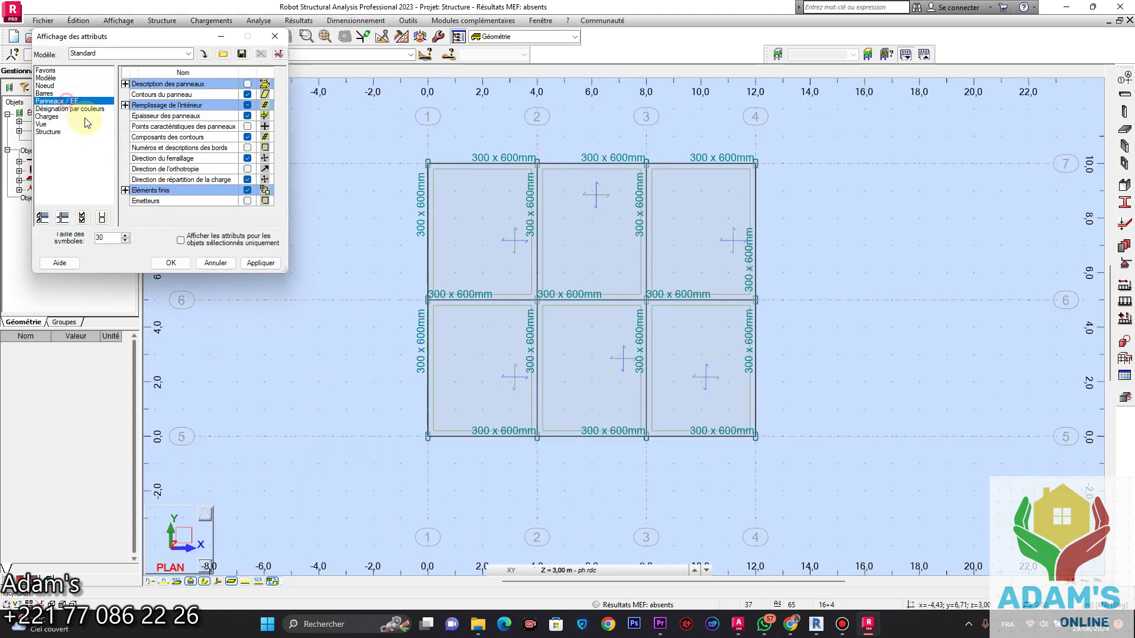
pyautogui.click(247, 158)
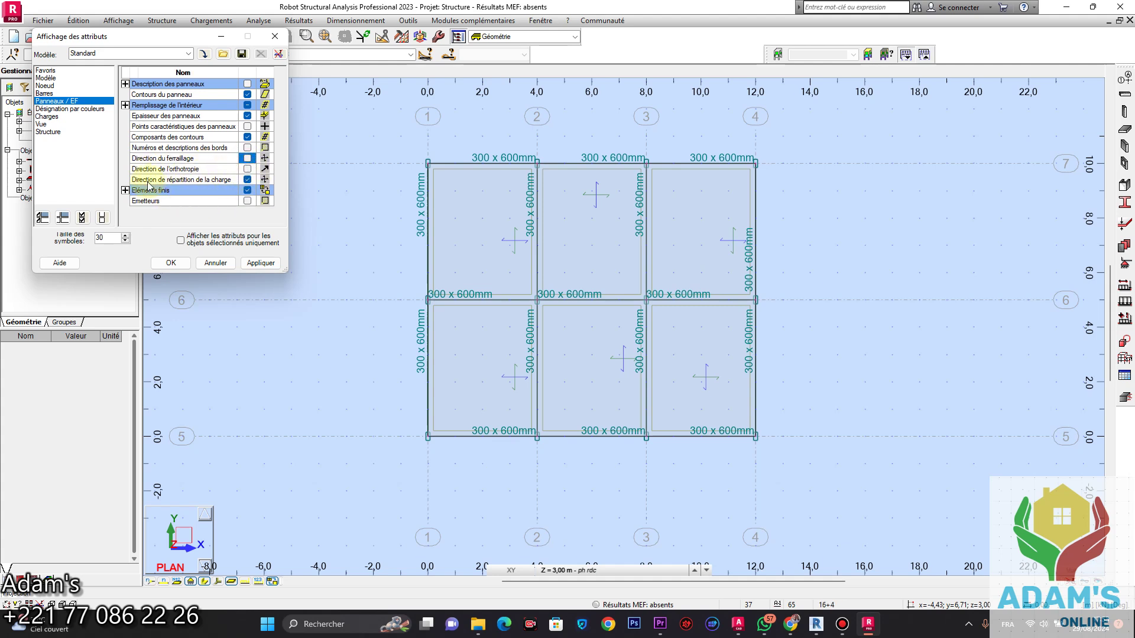
pyautogui.click(246, 268)
# Close the attribute settings and recentre the slab plan in Robot.
pyautogui.click(179, 266)
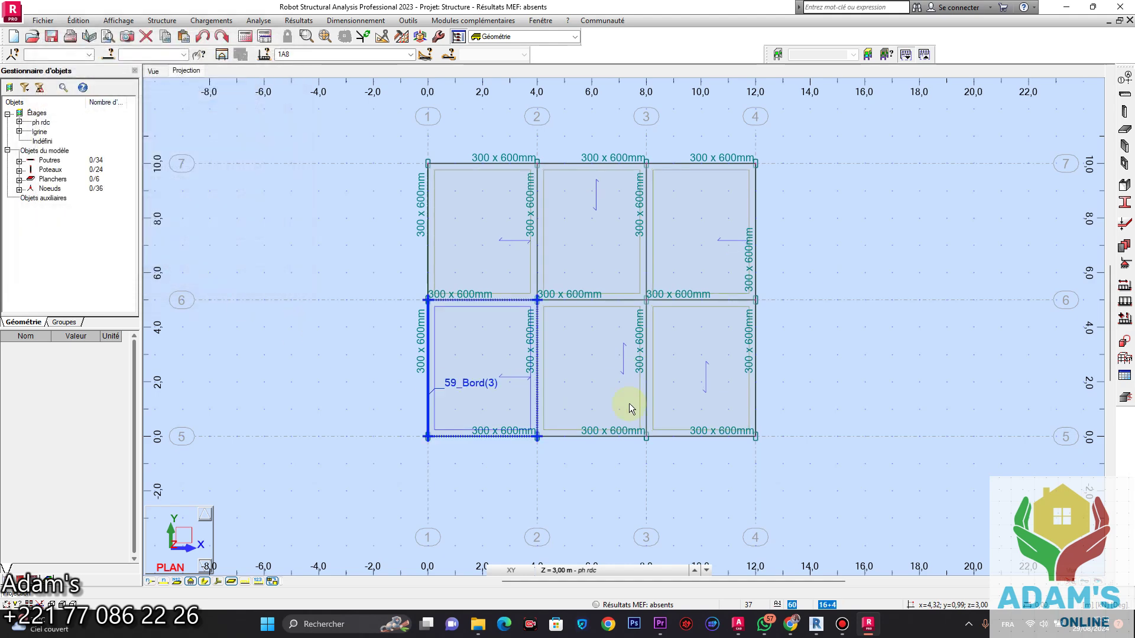
pyautogui.scroll(2, 666, 313)
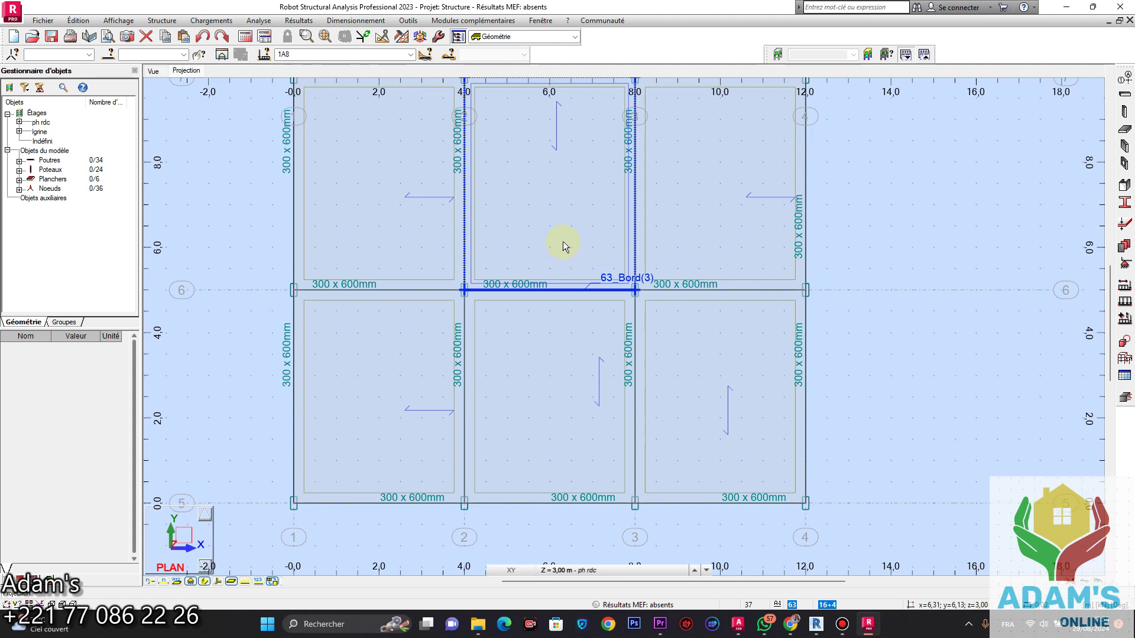
pyautogui.scroll(-2, 674, 307)
pyautogui.scroll(2, 611, 258)
pyautogui.moveTo(611, 258); pyautogui.dragTo(630, 282, button='middle')
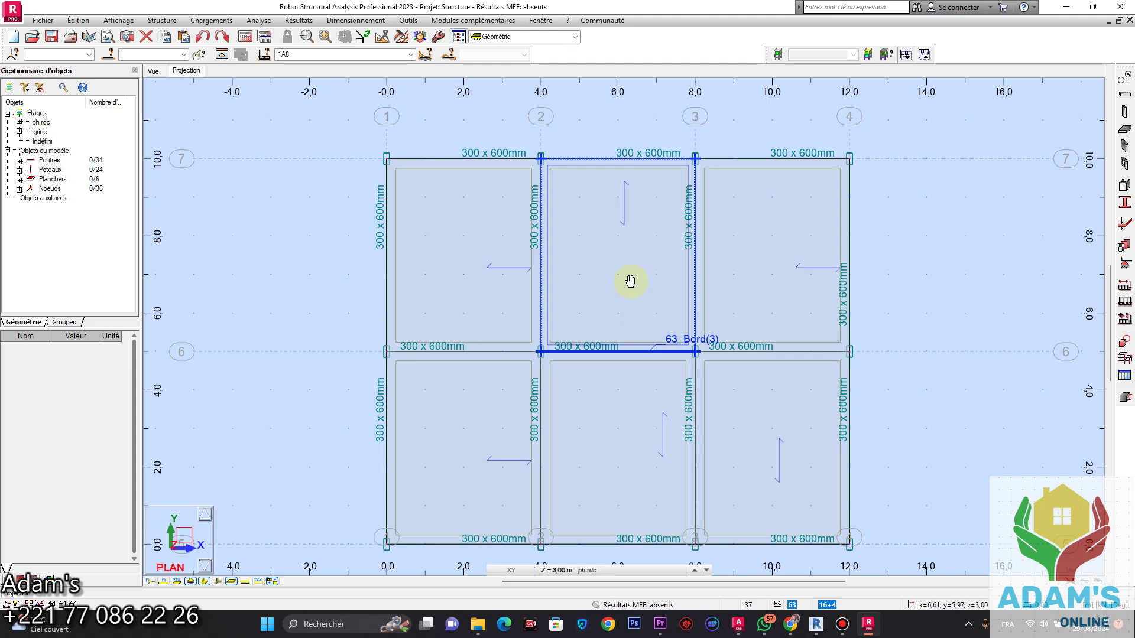
# Select lower-middle floor panel 60 and bring up the Structure menu.
pyautogui.click(620, 390)
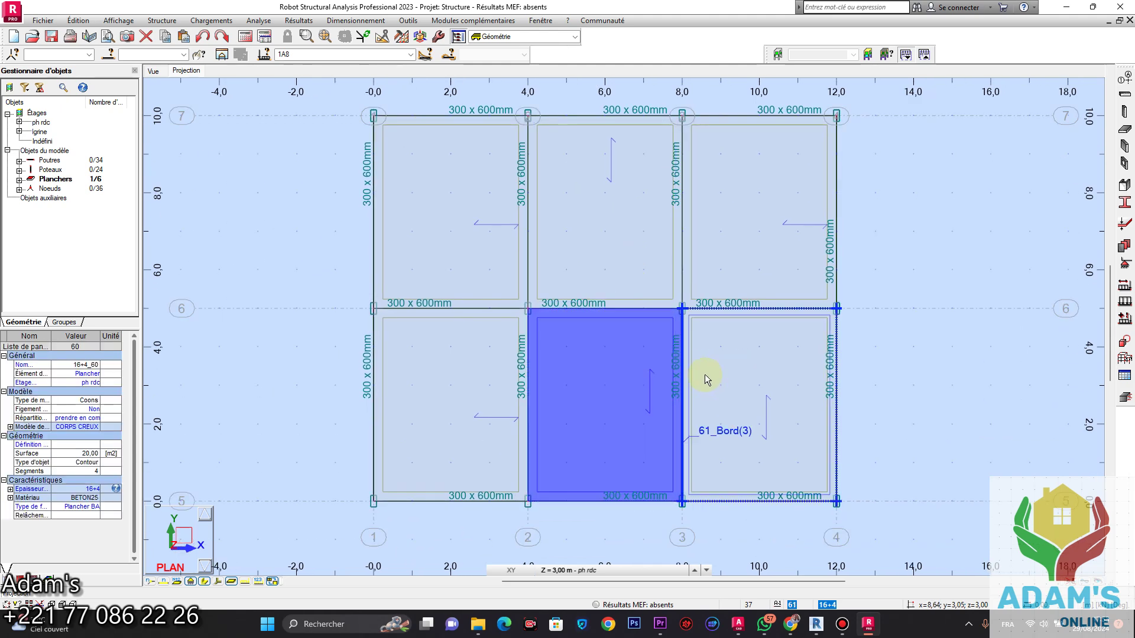
pyautogui.click(895, 371)
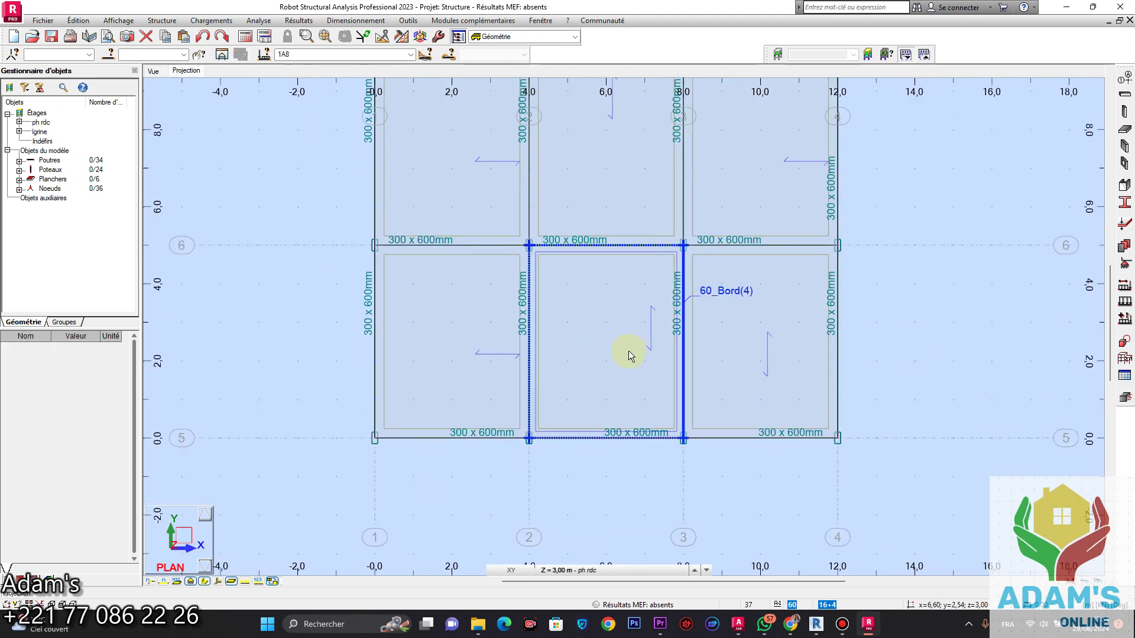
pyautogui.click(616, 374)
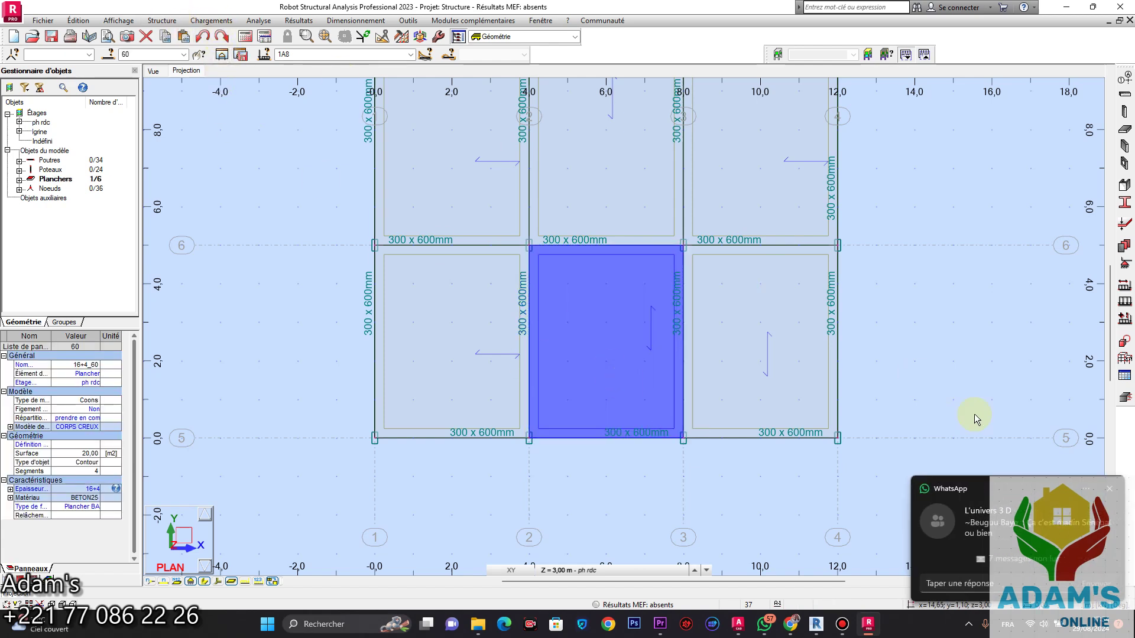
pyautogui.click(161, 20)
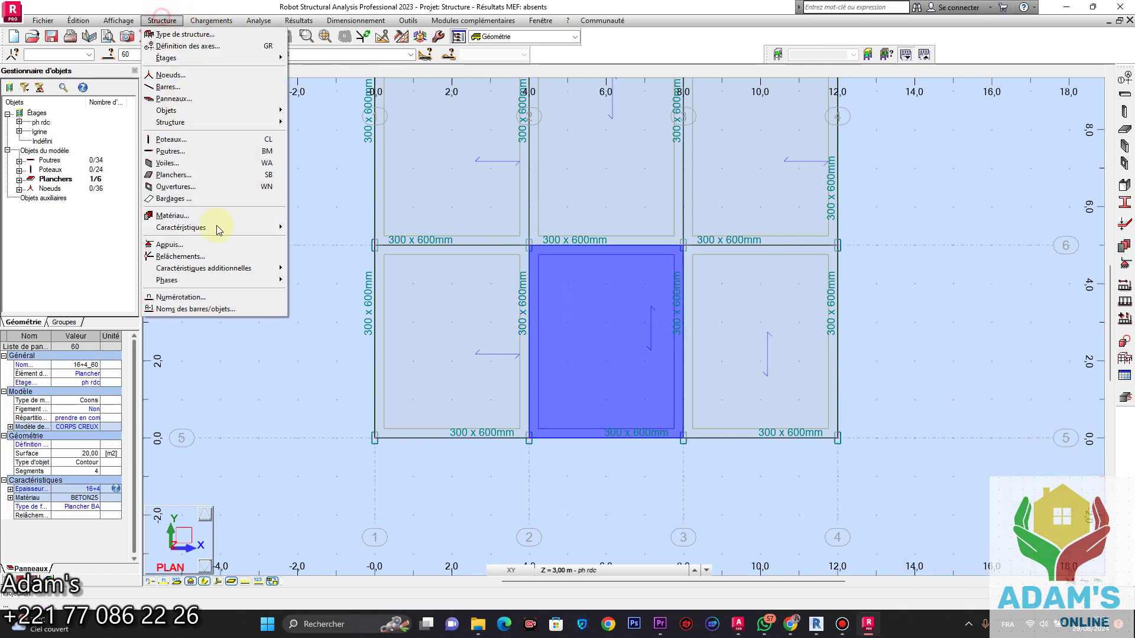
pyautogui.moveTo(182, 227)
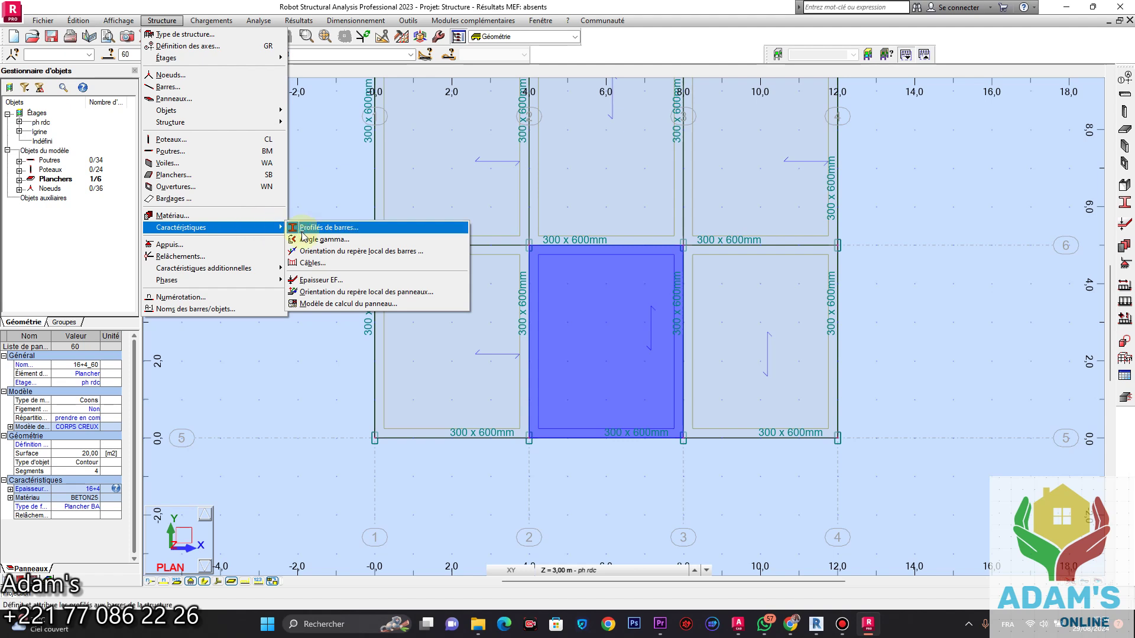
# Orient panel 60's local X axis by the two-node cartesian vector 4,00; 0,00; 0,00.
pyautogui.click(362, 292)
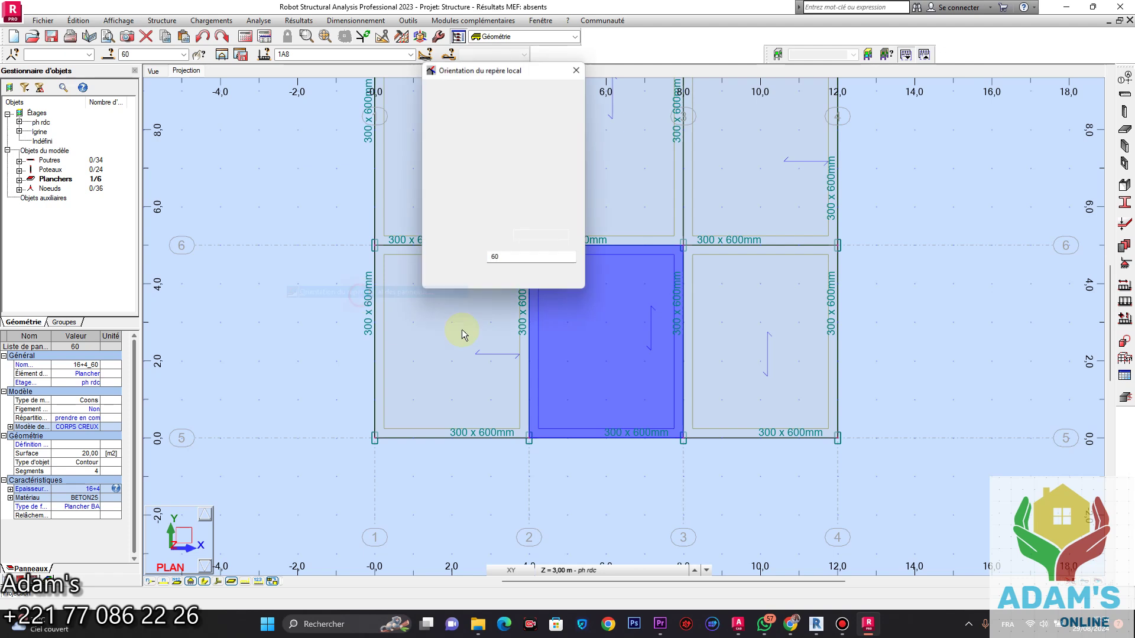
pyautogui.moveTo(516, 69); pyautogui.dragTo(237, 119)
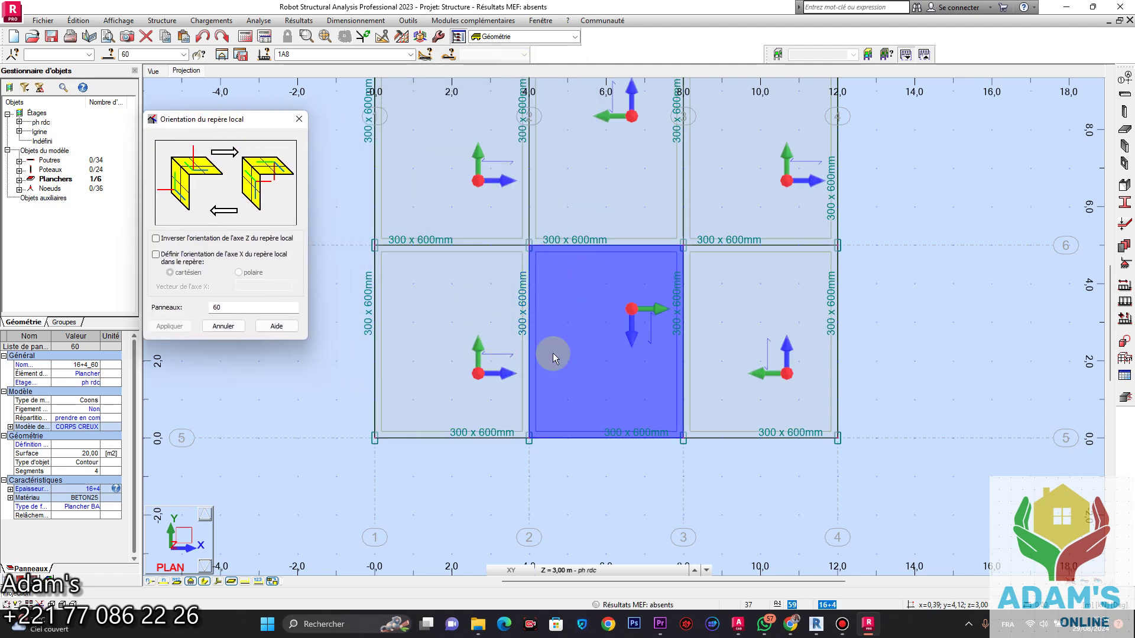
pyautogui.click(156, 255)
pyautogui.click(255, 288)
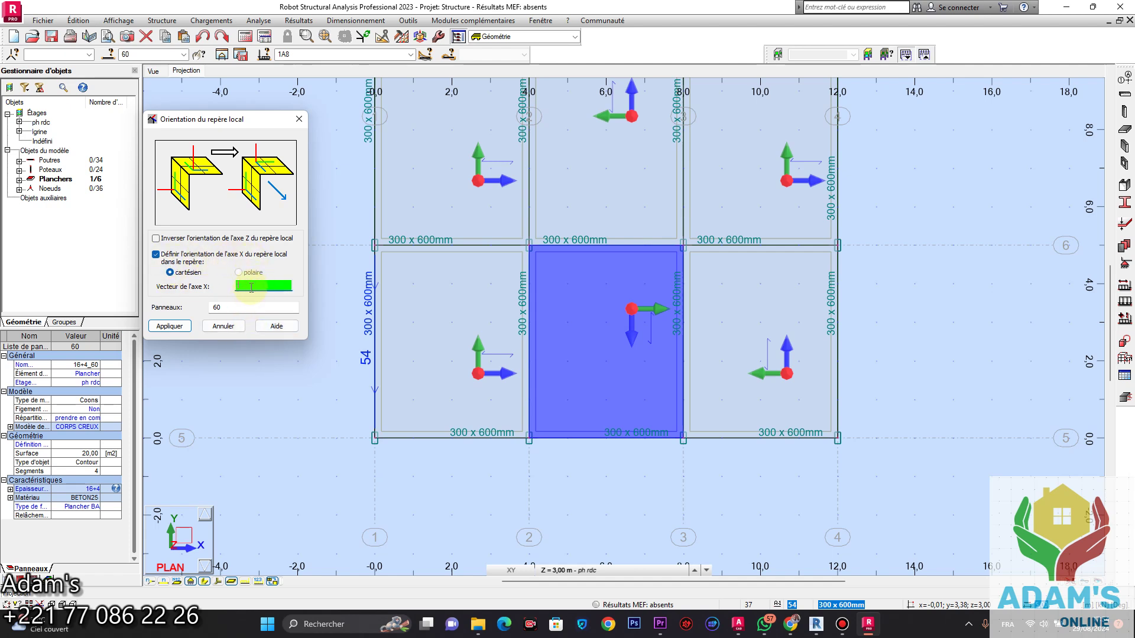
pyautogui.click(528, 438)
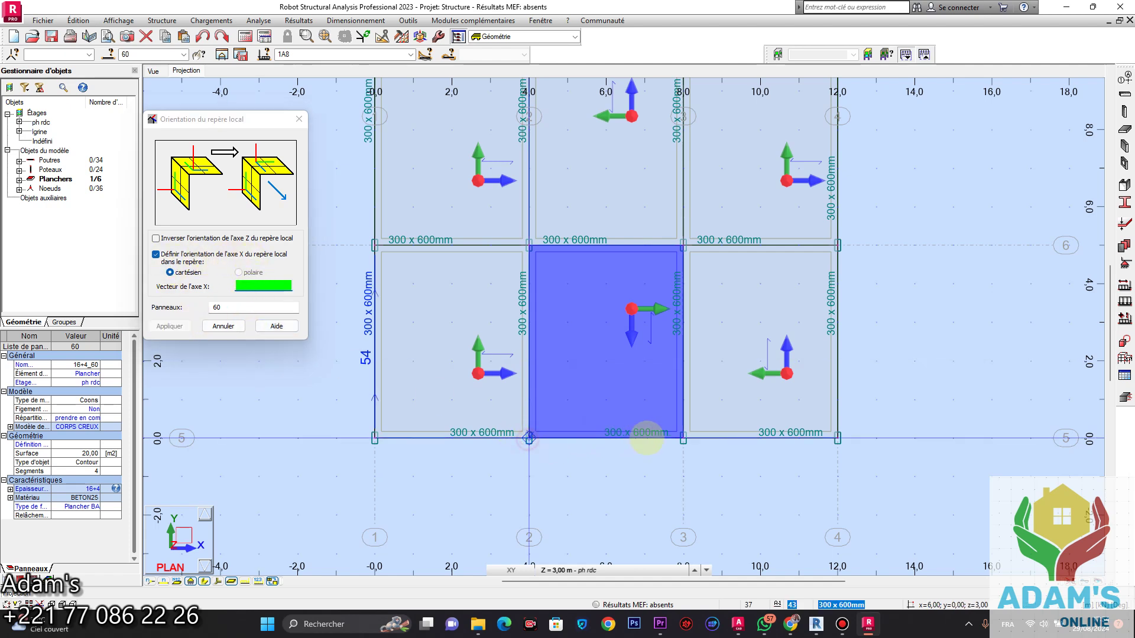
pyautogui.click(682, 438)
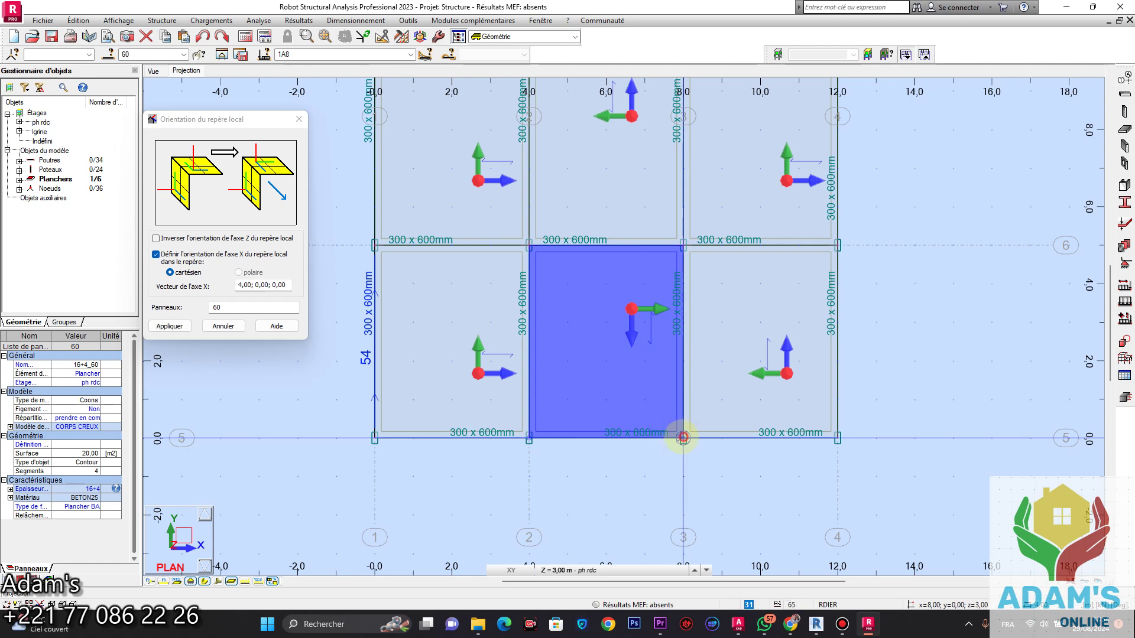
pyautogui.click(169, 326)
pyautogui.click(223, 326)
# Select floor panel 60 to check its reoriented local X axis.
pyautogui.scroll(-1, 706, 317)
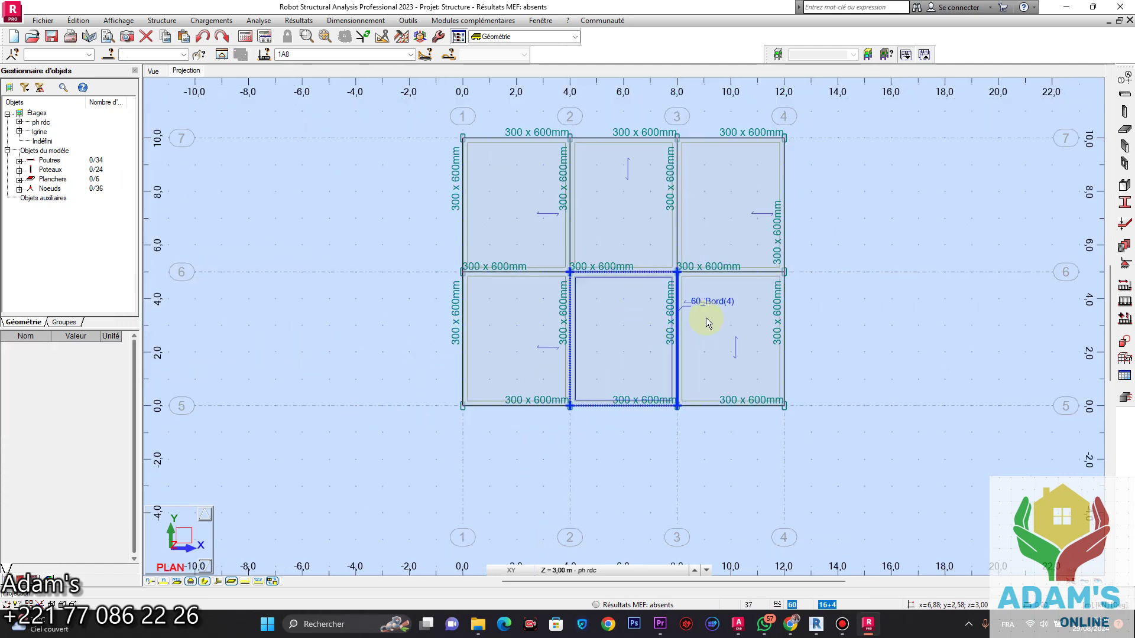
pyautogui.scroll(-2, 703, 301)
pyautogui.scroll(3, 703, 302)
pyautogui.click(692, 313)
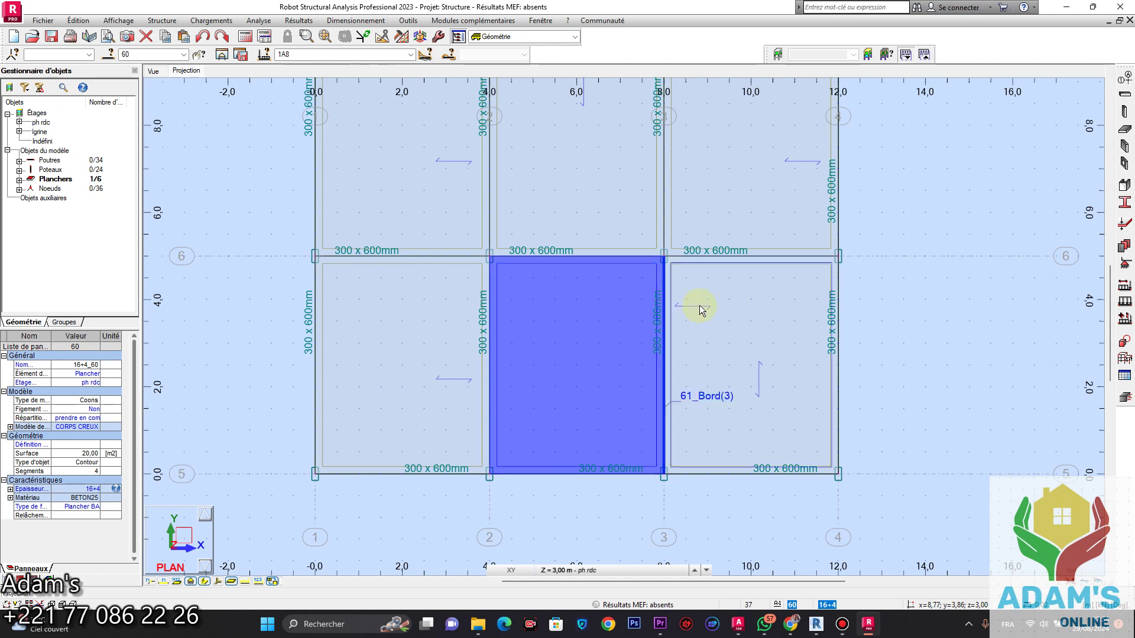
pyautogui.click(709, 311)
pyautogui.scroll(-2, 619, 300)
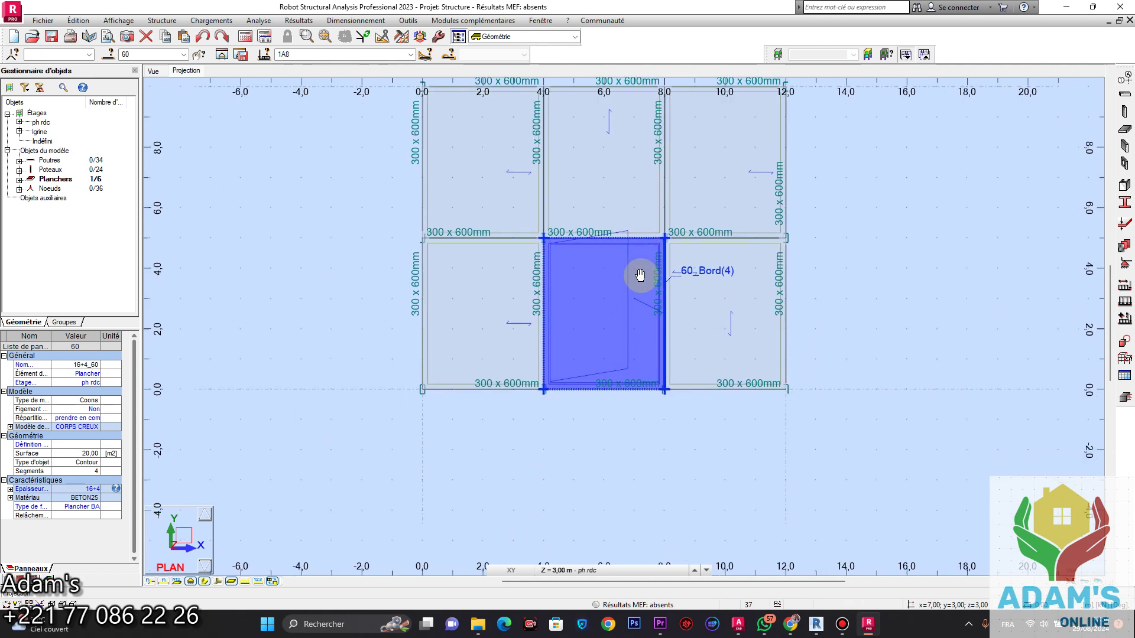
# Clear the selection, recentre the plan, and return to the Revit 3D view.
pyautogui.click(601, 481)
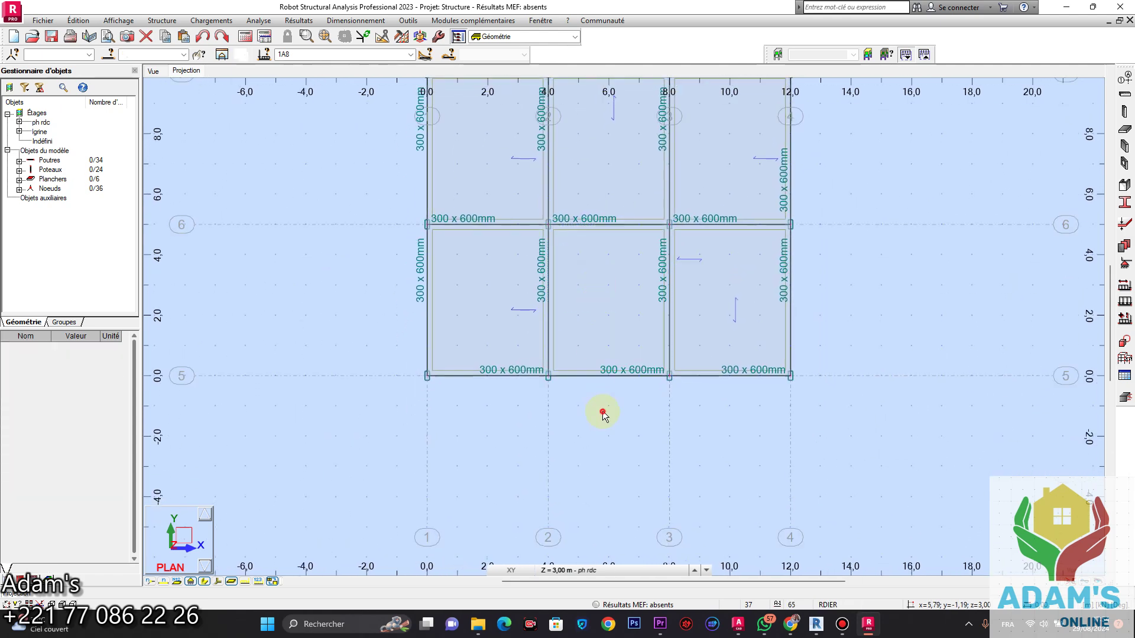
pyautogui.moveTo(578, 271); pyautogui.dragTo(583, 337, button='middle')
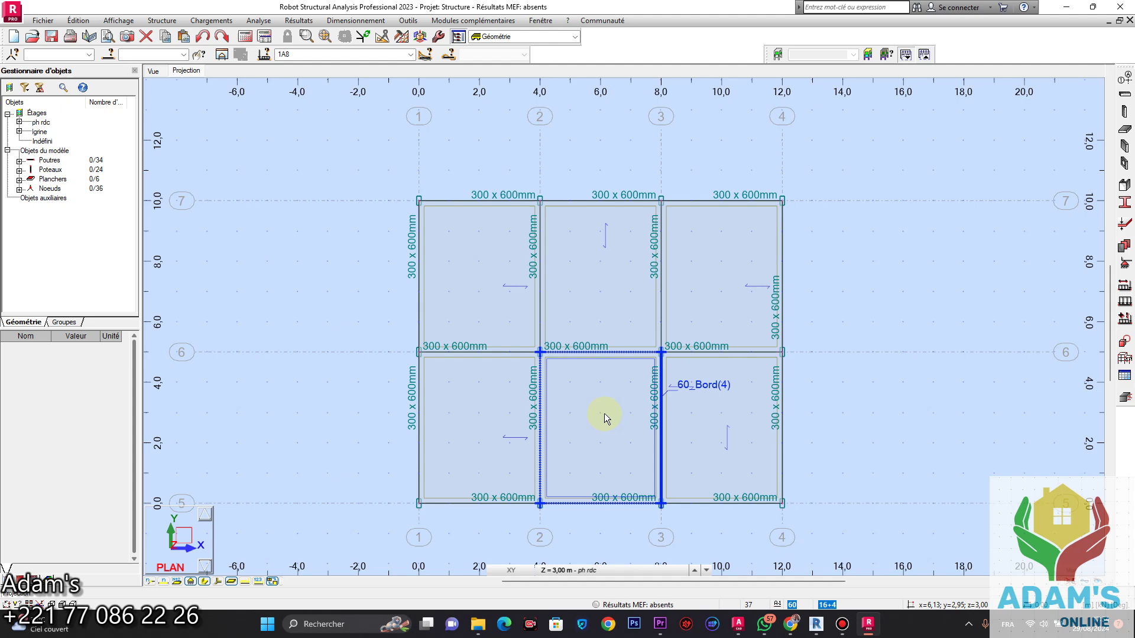
pyautogui.click(815, 624)
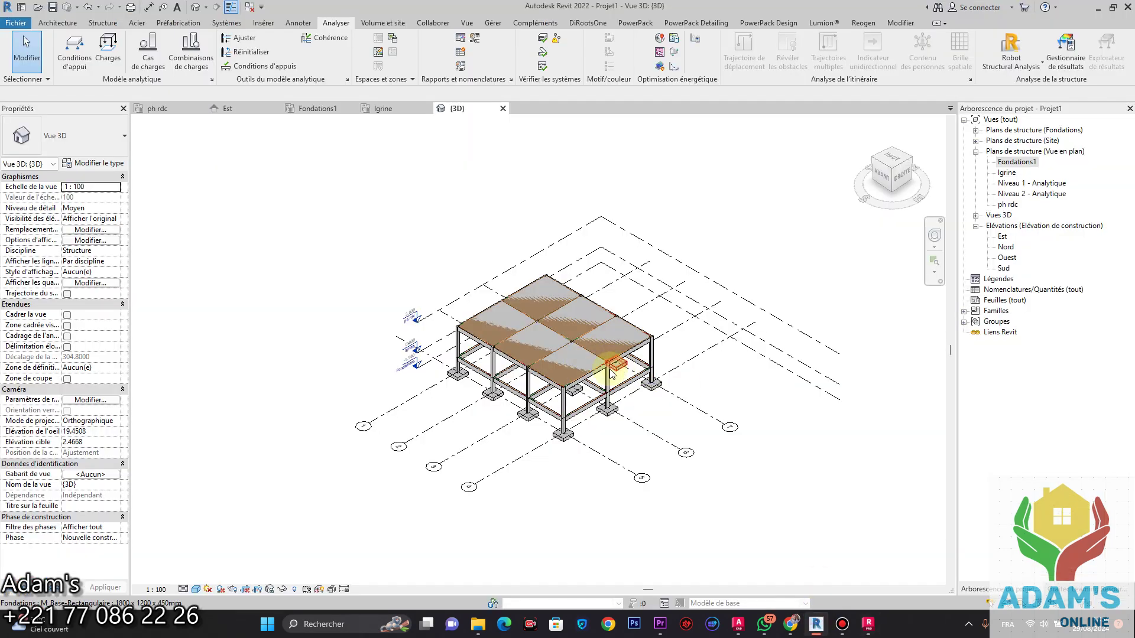